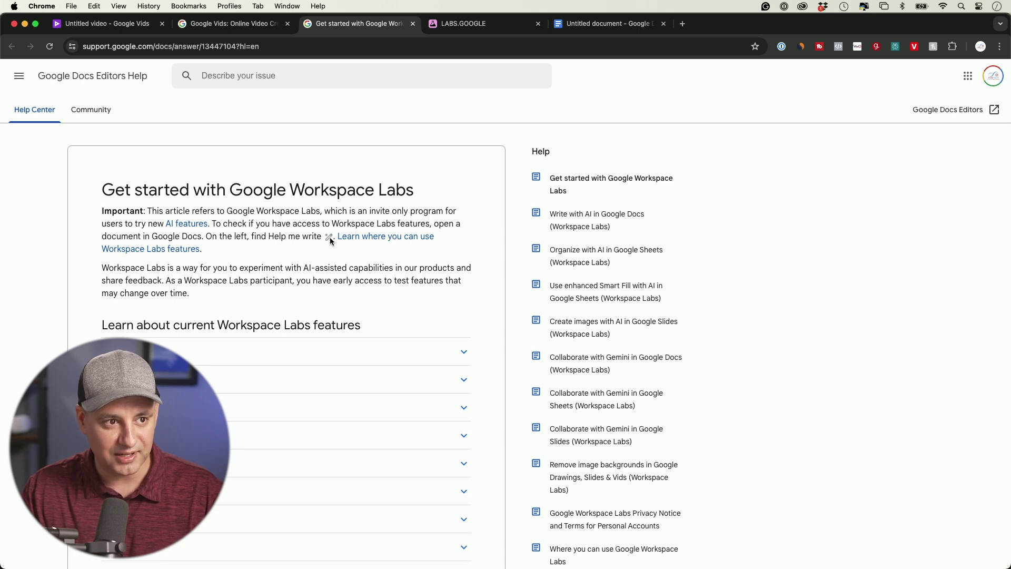
Switch to the blank Untitled document in Google Docs
{"action": "left_click", "coordinate": [621, 23]}
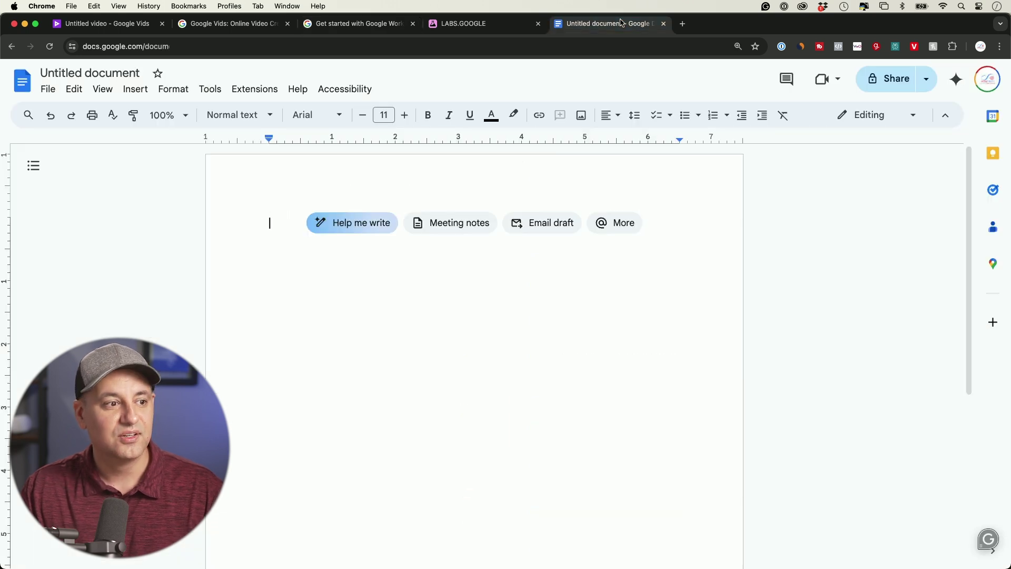
Look over the Help me write suggestions, then go to the labs.google experiments site
{"action": "left_click", "coordinate": [468, 231]}
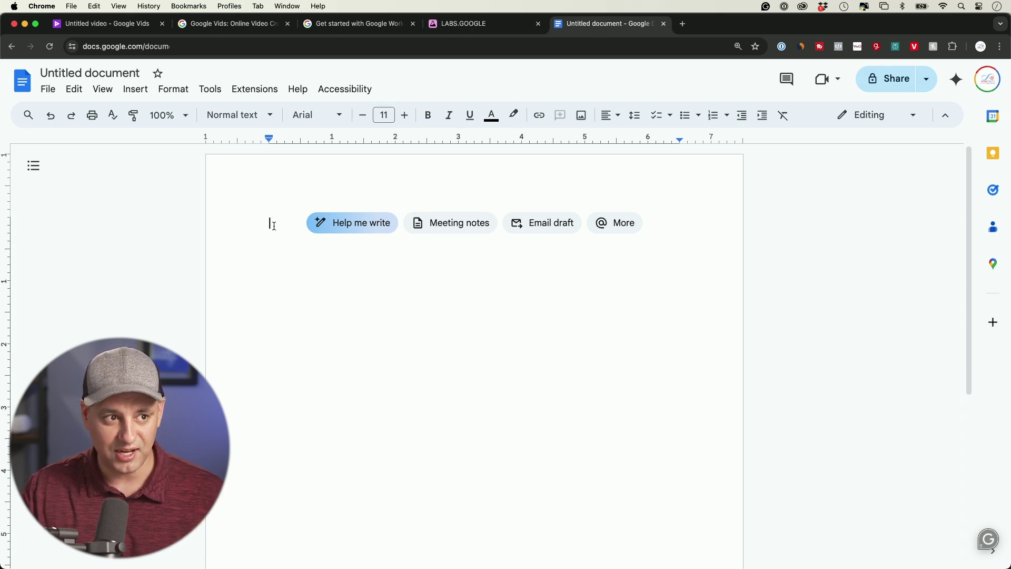
{"action": "left_click", "coordinate": [474, 24]}
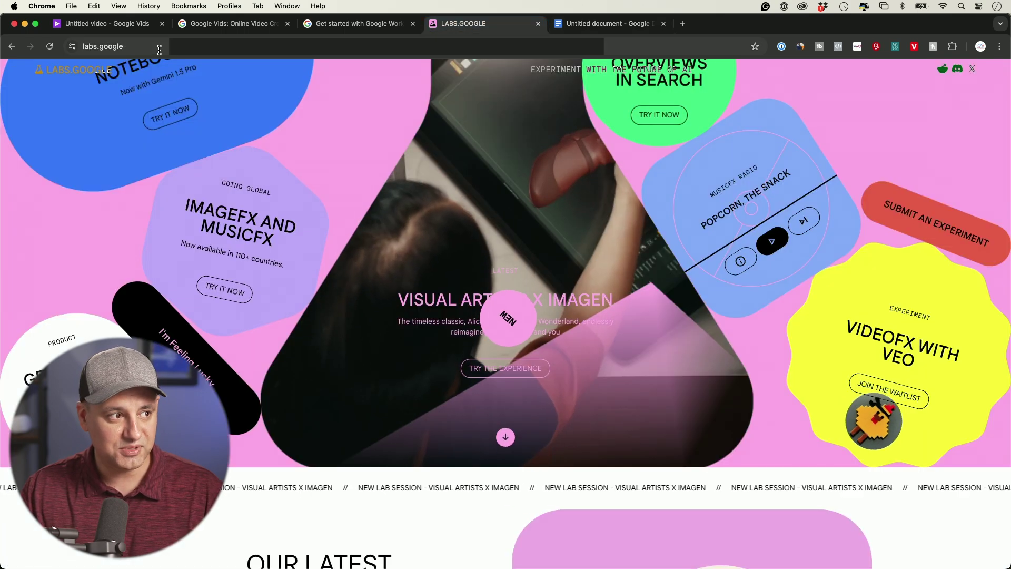
Scroll through the AI experiments showcased on labs.google
{"action": "scroll", "coordinate": [116, 228], "scroll_direction": "up", "scroll_amount": 3}
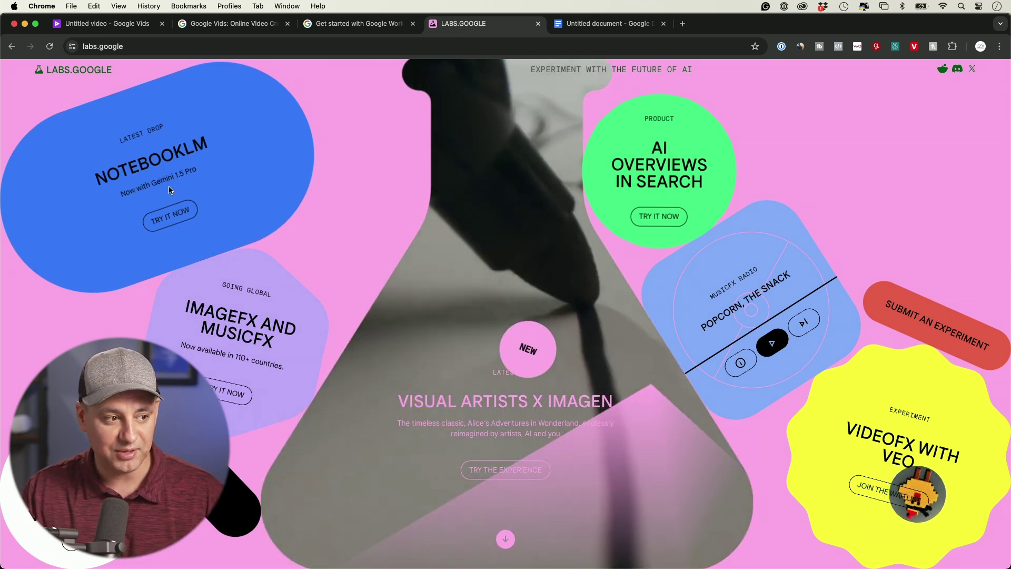
{"action": "scroll", "coordinate": [586, 254], "scroll_direction": "down", "scroll_amount": 3}
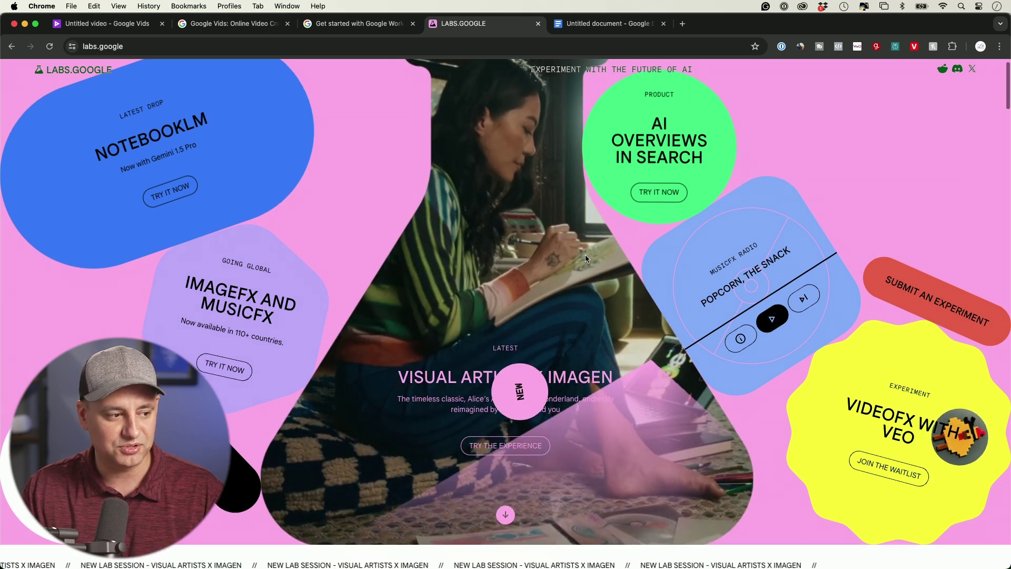
{"action": "scroll", "coordinate": [588, 258], "scroll_direction": "up", "scroll_amount": 3}
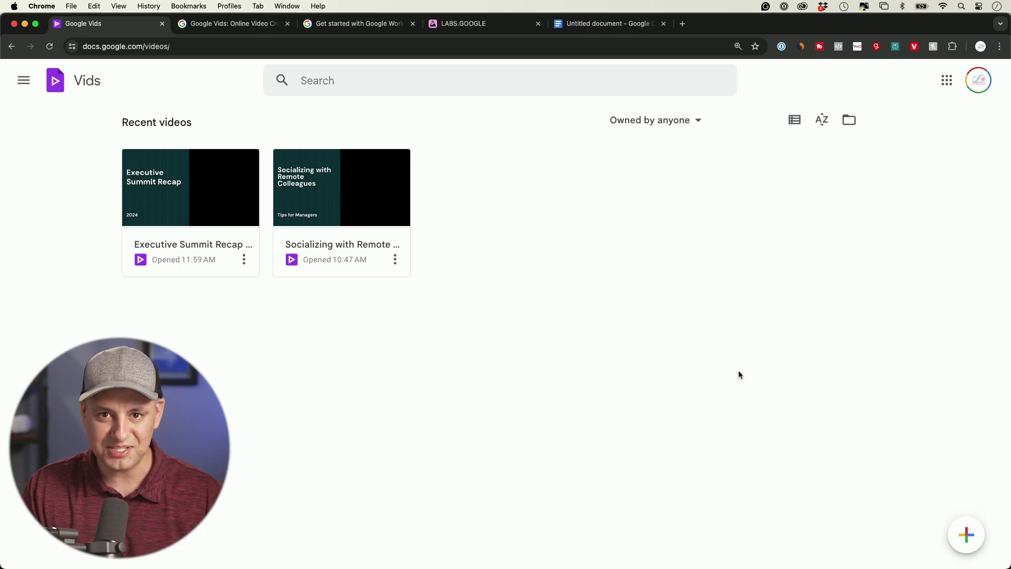
Start a new blank video and use the remote team-building idea as Gemini's prompt
{"action": "left_click", "coordinate": [969, 533]}
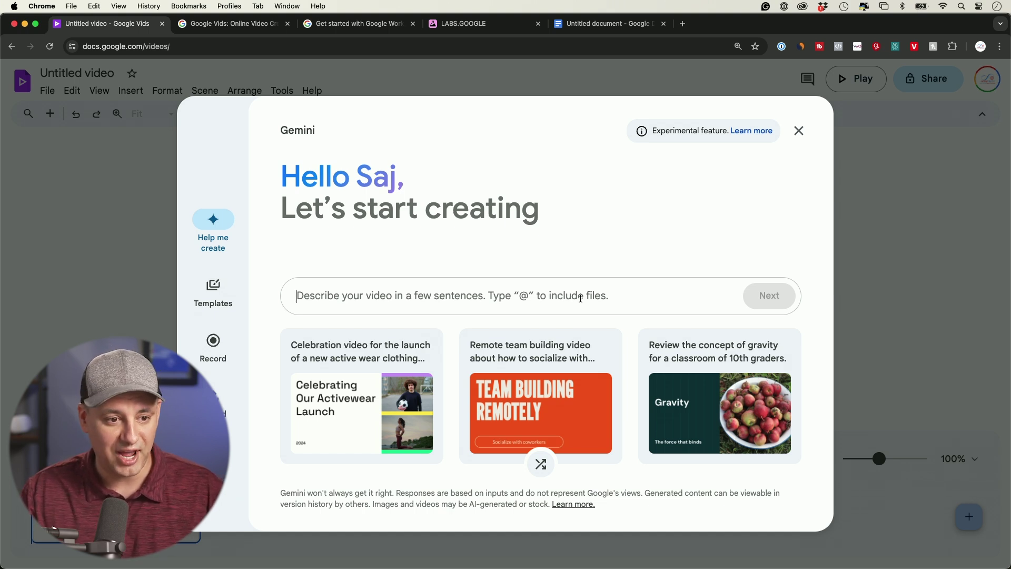
{"action": "left_click", "coordinate": [543, 411]}
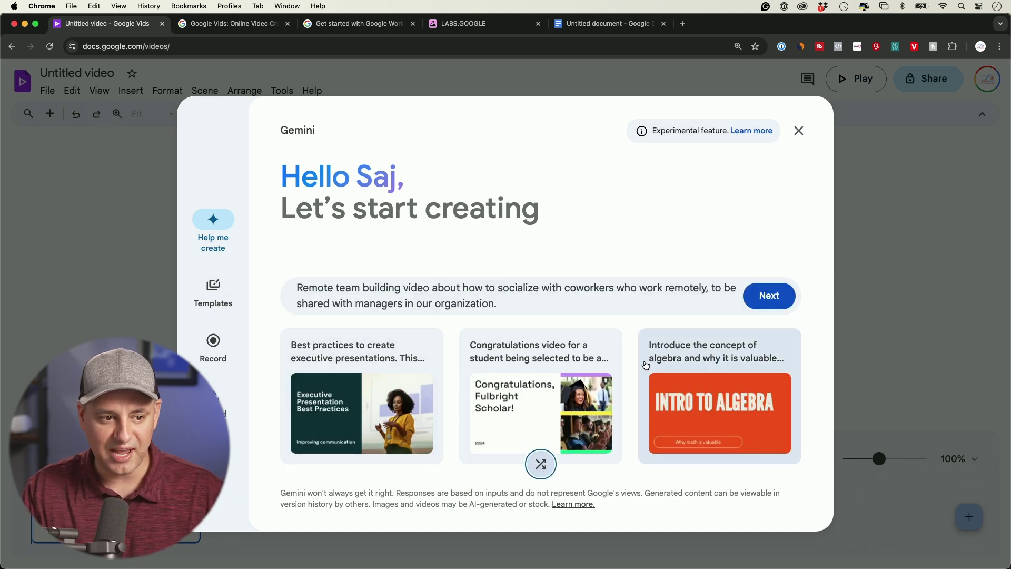
Shuffle the suggestion ideas and refine the prompt for a socializing video aimed at managers
{"action": "left_click", "coordinate": [548, 472]}
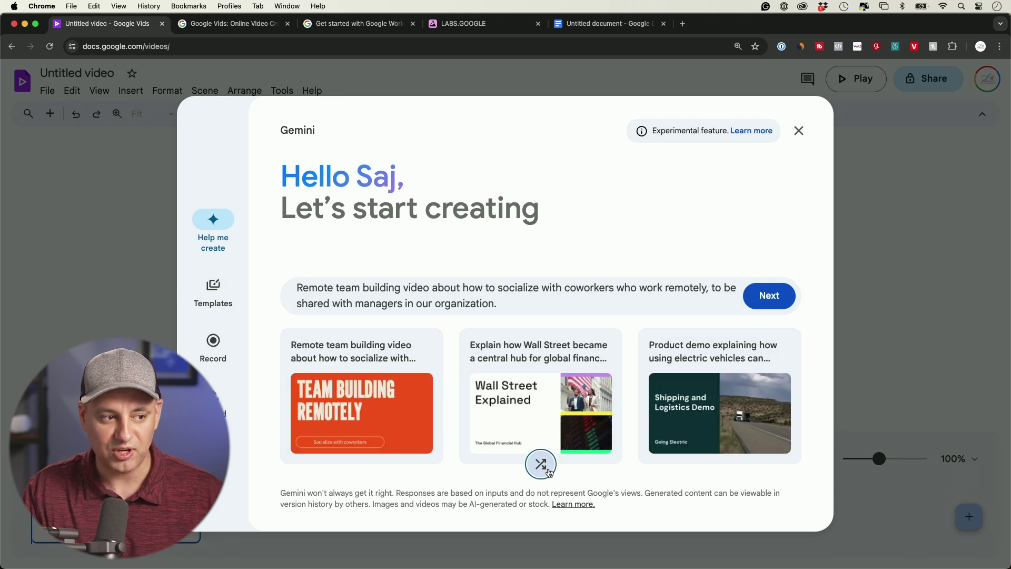
{"action": "left_click", "coordinate": [376, 358]}
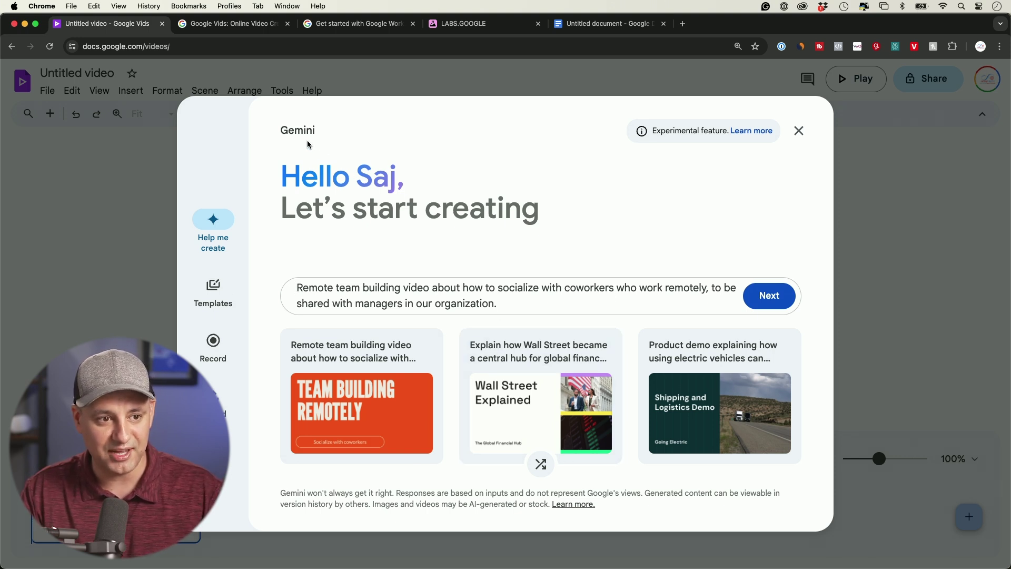
Generate the scene outline, then try editing the first scene and adding and removing a blank scene
{"action": "left_click", "coordinate": [771, 298]}
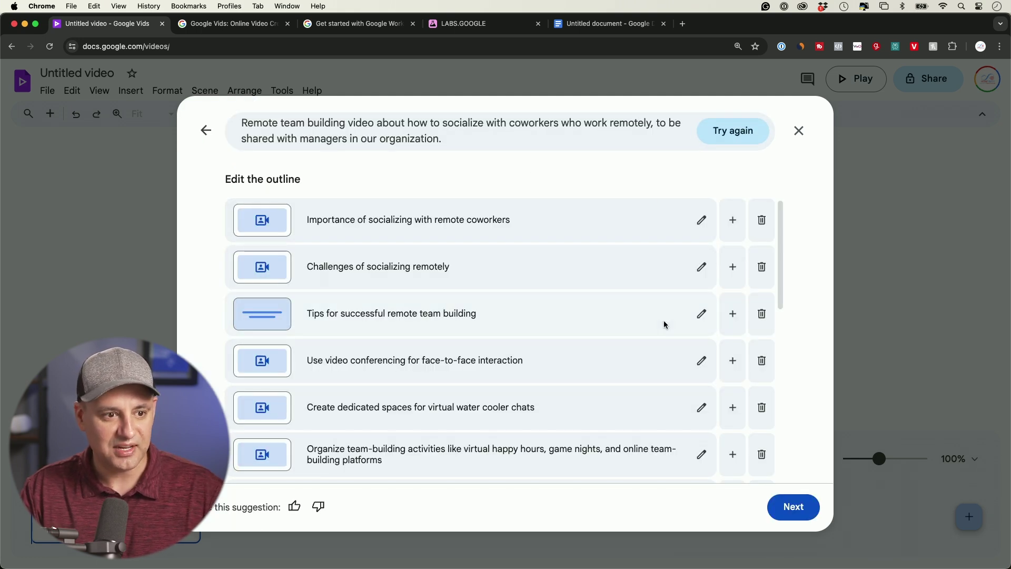
{"action": "left_click", "coordinate": [704, 221]}
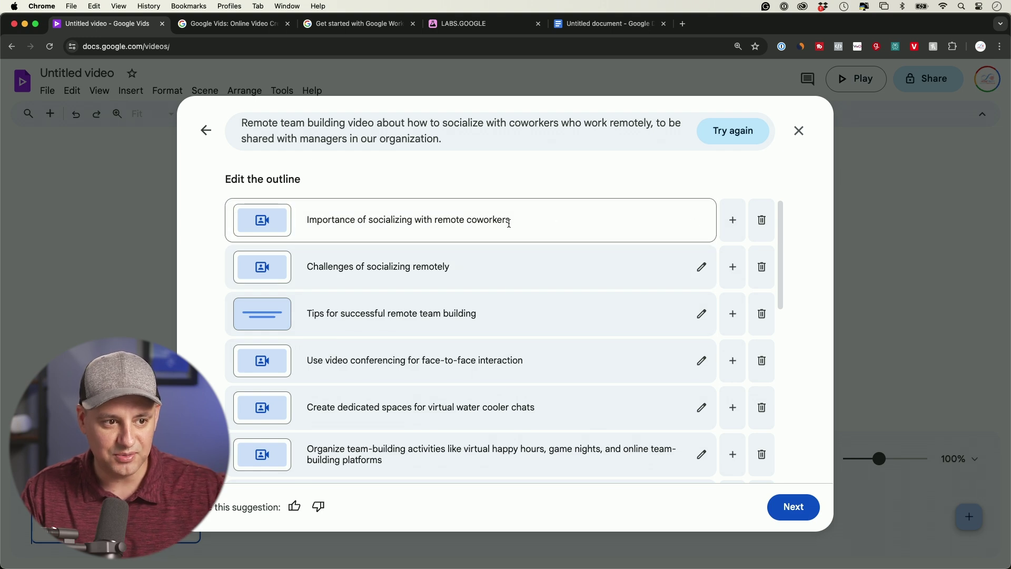
{"action": "left_click", "coordinate": [508, 187]}
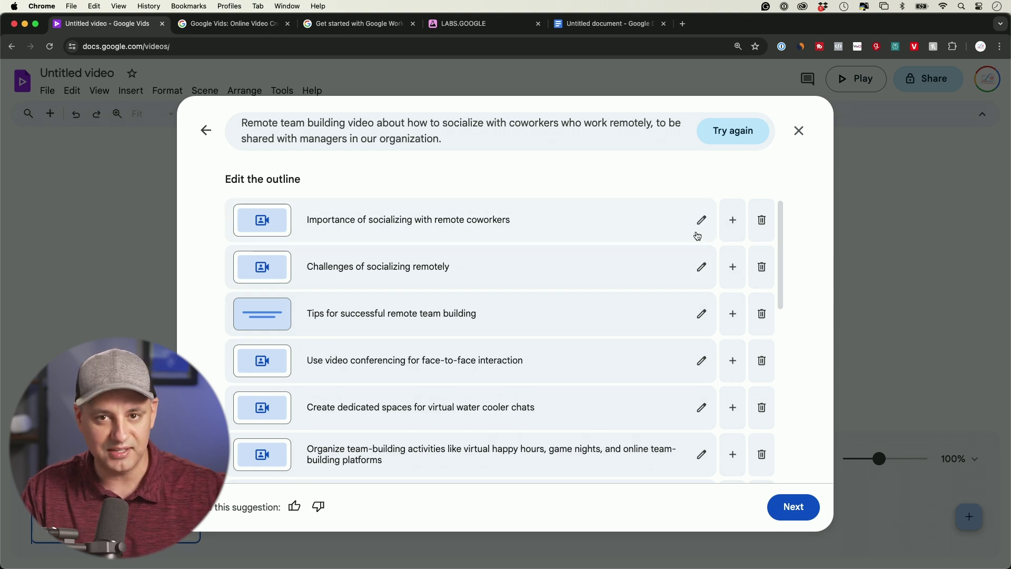
{"action": "left_click", "coordinate": [732, 228]}
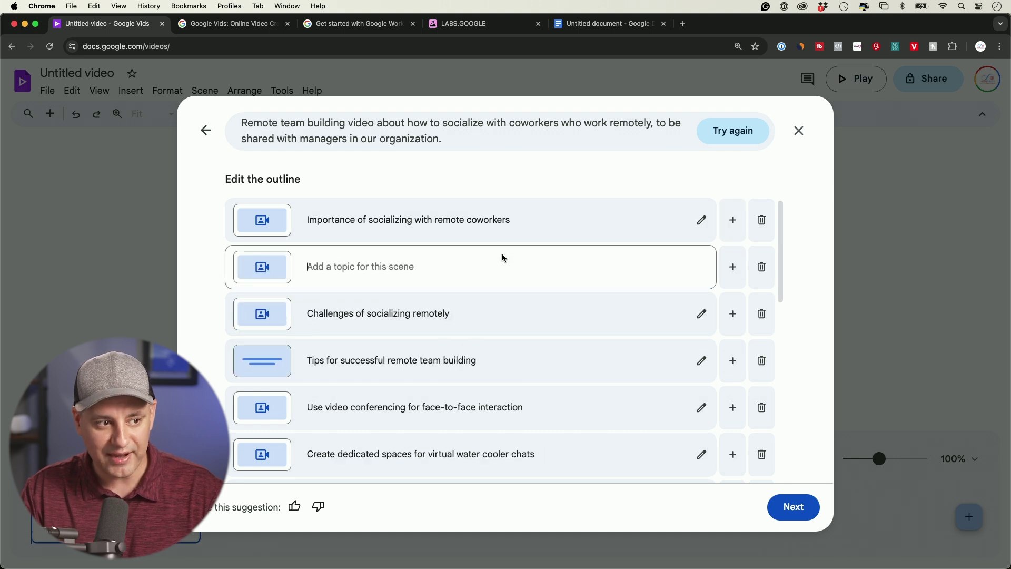
{"action": "left_click", "coordinate": [765, 273]}
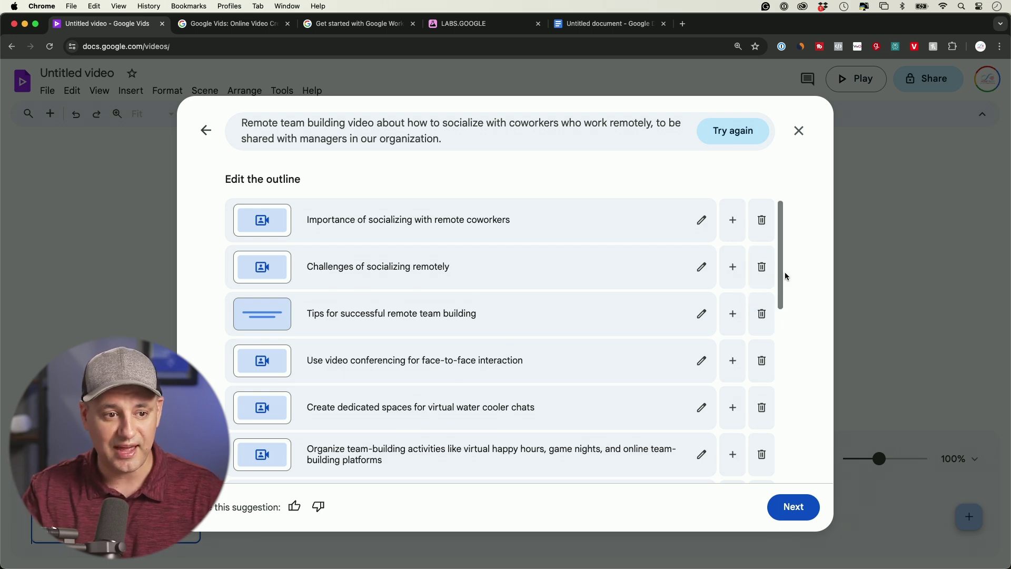
Review the full outline down to its conclusion and accept it to reach the designs
{"action": "scroll", "coordinate": [654, 298], "scroll_direction": "down", "scroll_amount": 5}
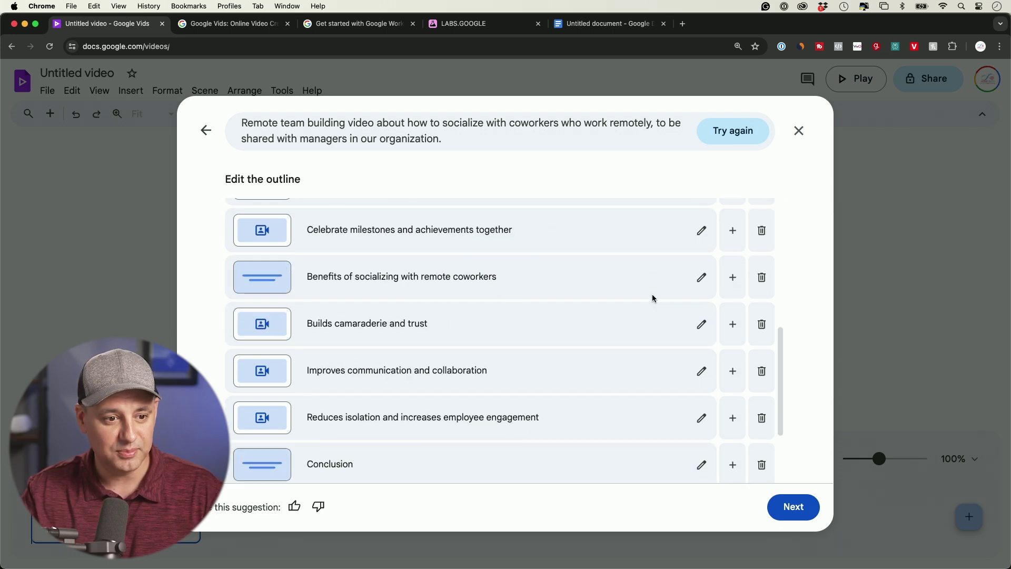
{"action": "scroll", "coordinate": [653, 298], "scroll_direction": "down", "scroll_amount": 3}
{"action": "scroll", "coordinate": [653, 297], "scroll_direction": "up", "scroll_amount": 10}
{"action": "scroll", "coordinate": [653, 297], "scroll_direction": "down", "scroll_amount": 10}
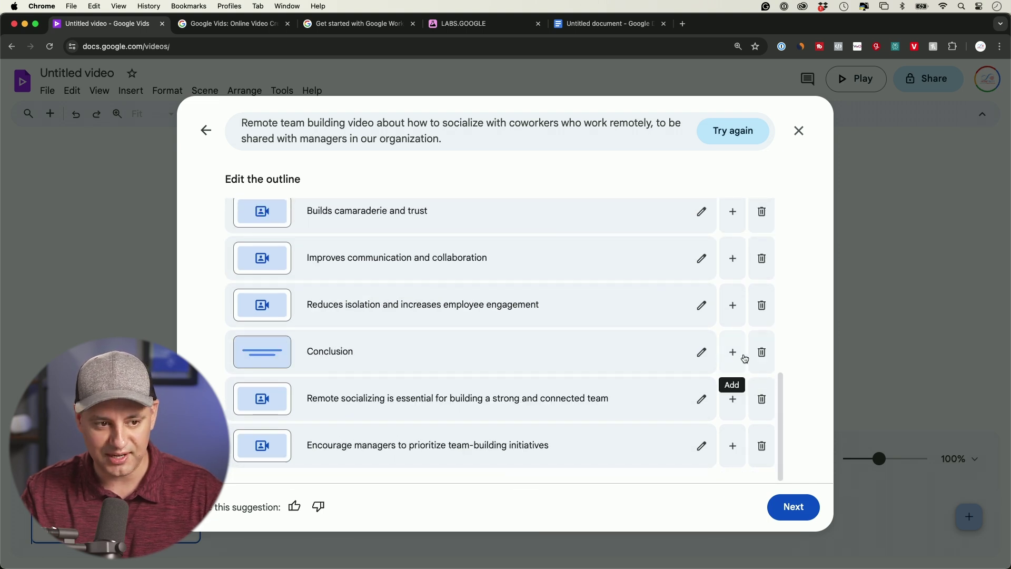
{"action": "left_click", "coordinate": [801, 504]}
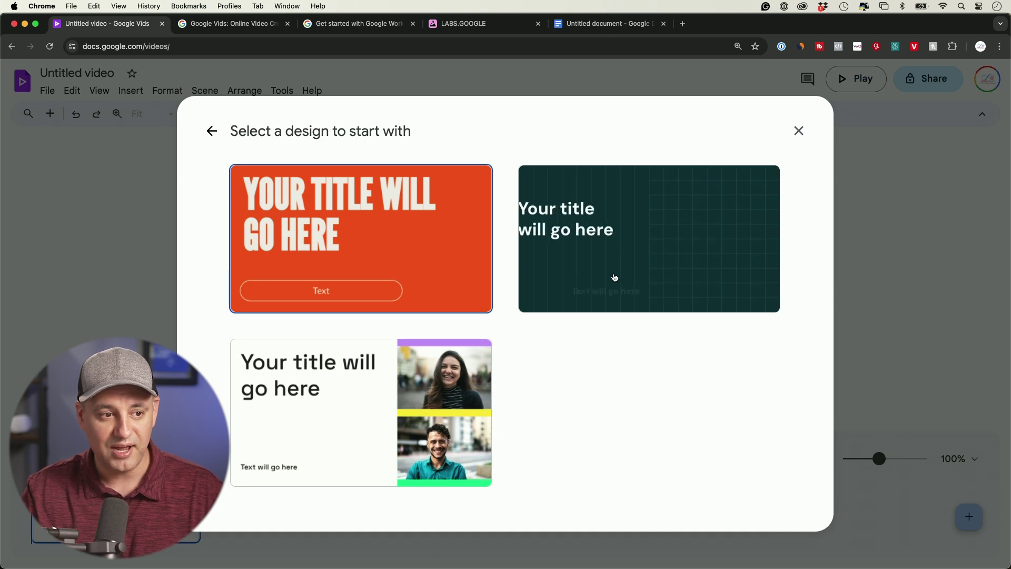
Choose the dark green design and generate the 2:07 'Socializing with Remote Coworkers' draft
{"action": "left_click", "coordinate": [611, 277]}
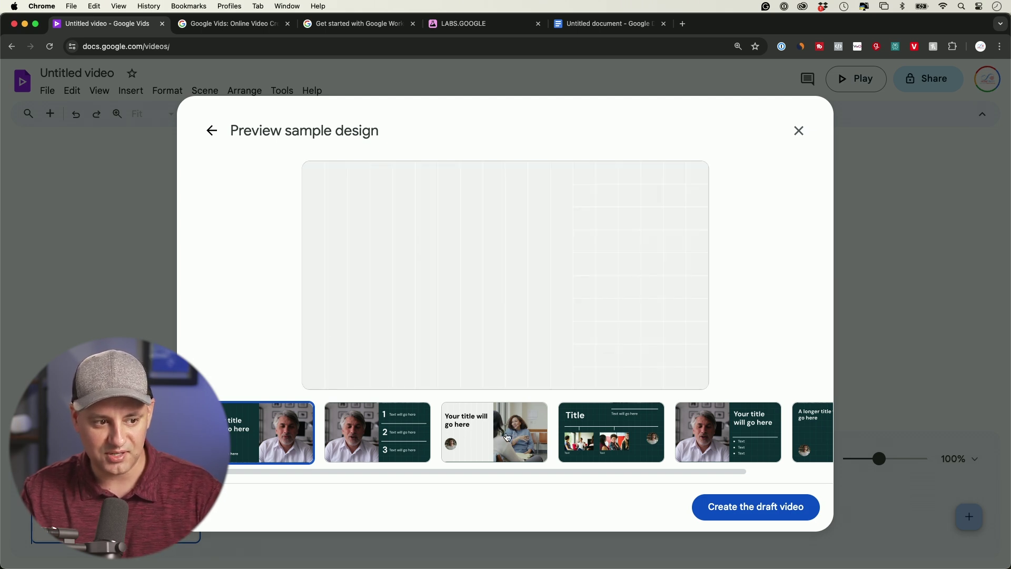
{"action": "left_click", "coordinate": [750, 508]}
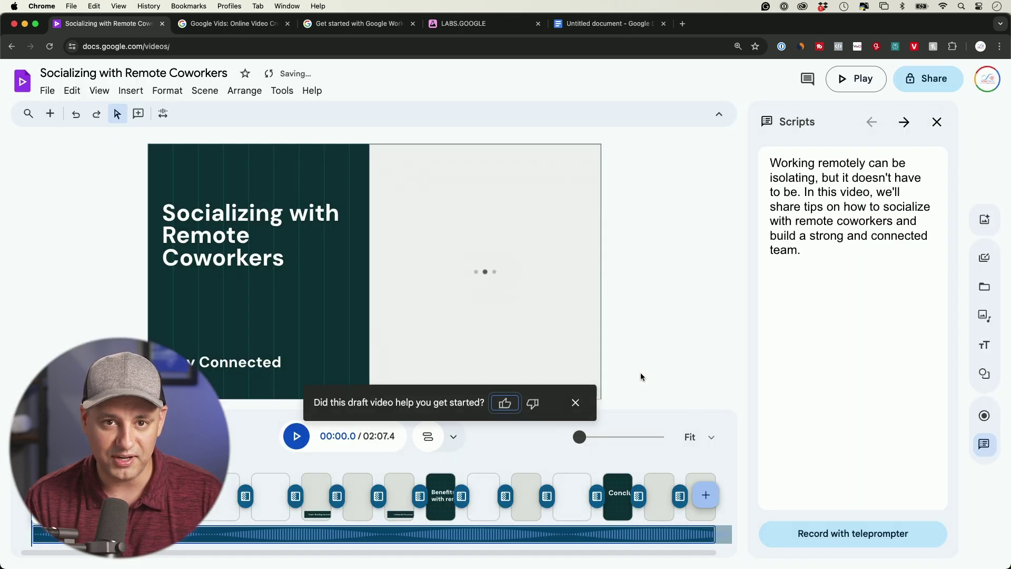
Dismiss the draft feedback question and select the title text box of the opening scene
{"action": "left_click", "coordinate": [576, 403]}
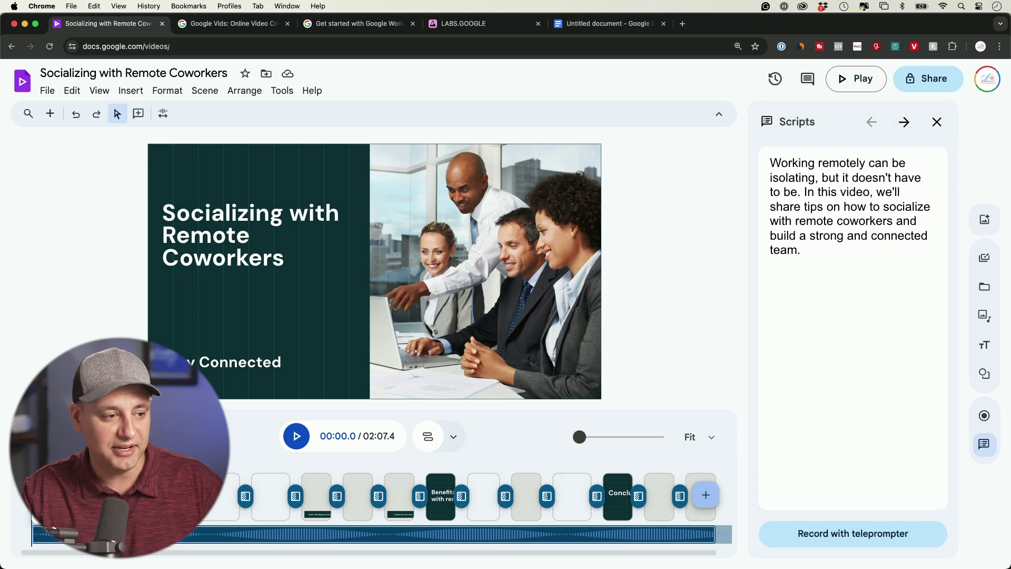
{"action": "left_click", "coordinate": [42, 495]}
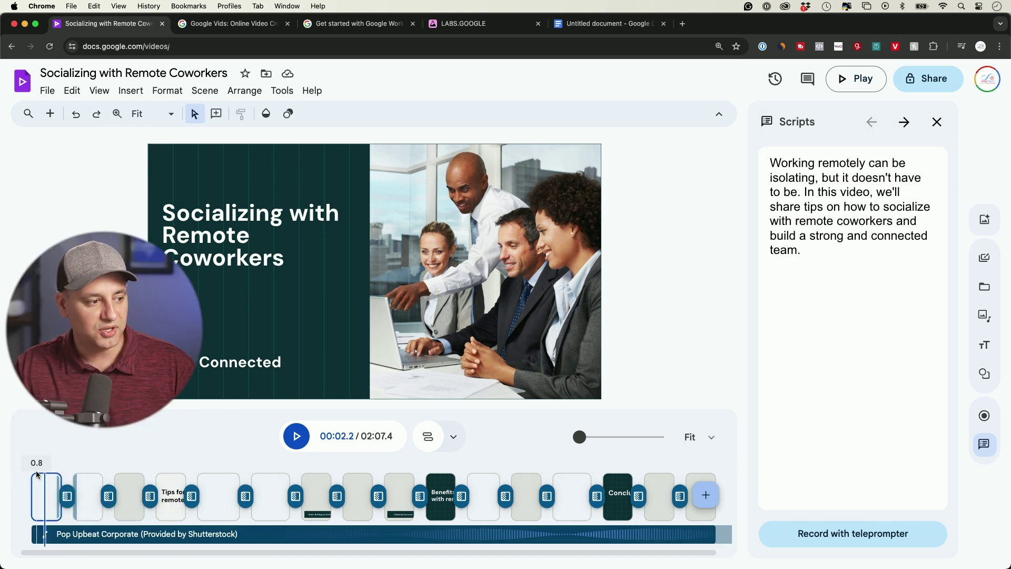
{"action": "left_click", "coordinate": [48, 495]}
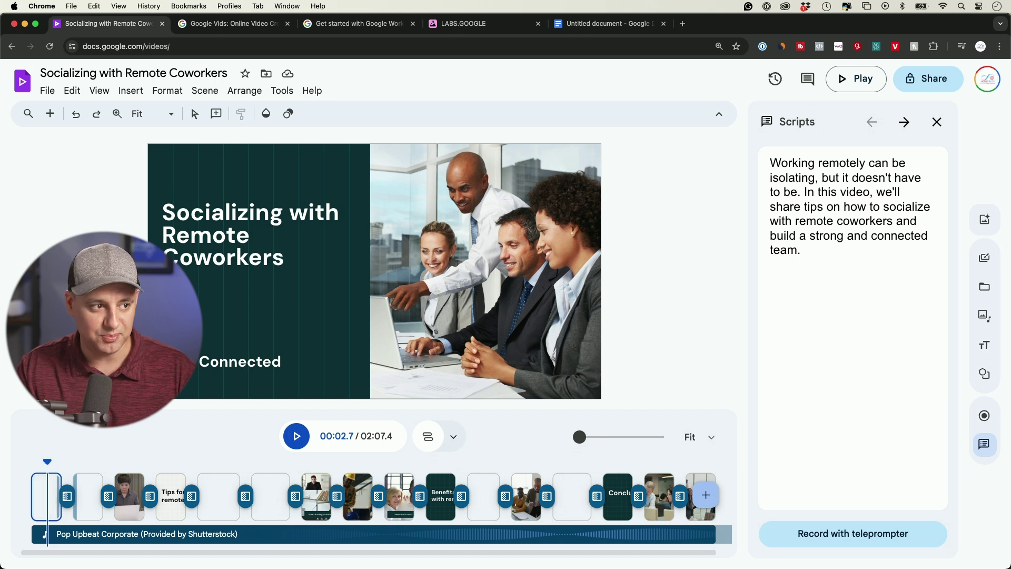
{"action": "left_click", "coordinate": [219, 235]}
Select the word Remote, the Connected subtitle and the office team photo, checking its format options
{"action": "double_click", "coordinate": [219, 234]}
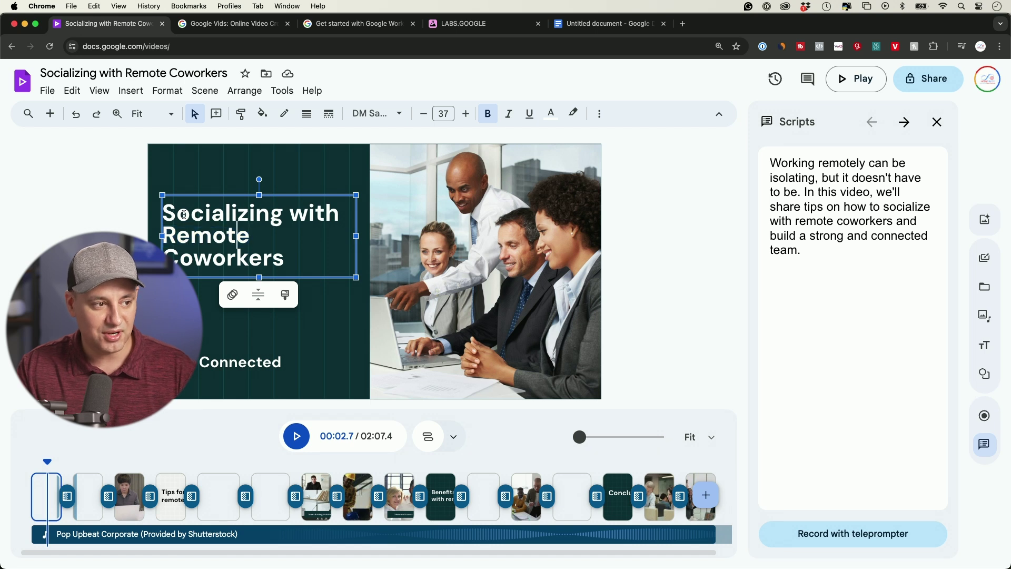
{"action": "left_click", "coordinate": [211, 362]}
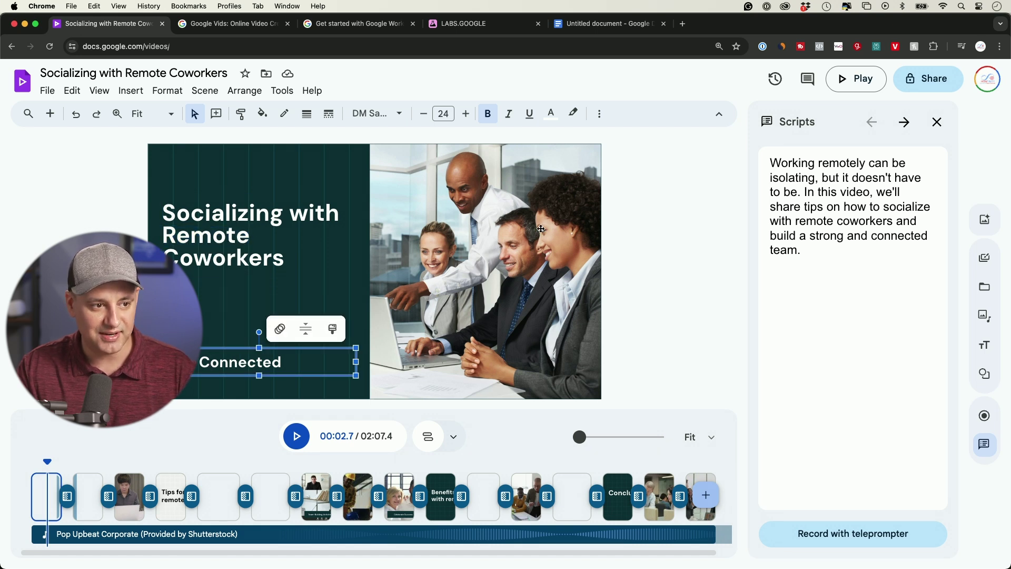
{"action": "left_click", "coordinate": [480, 294]}
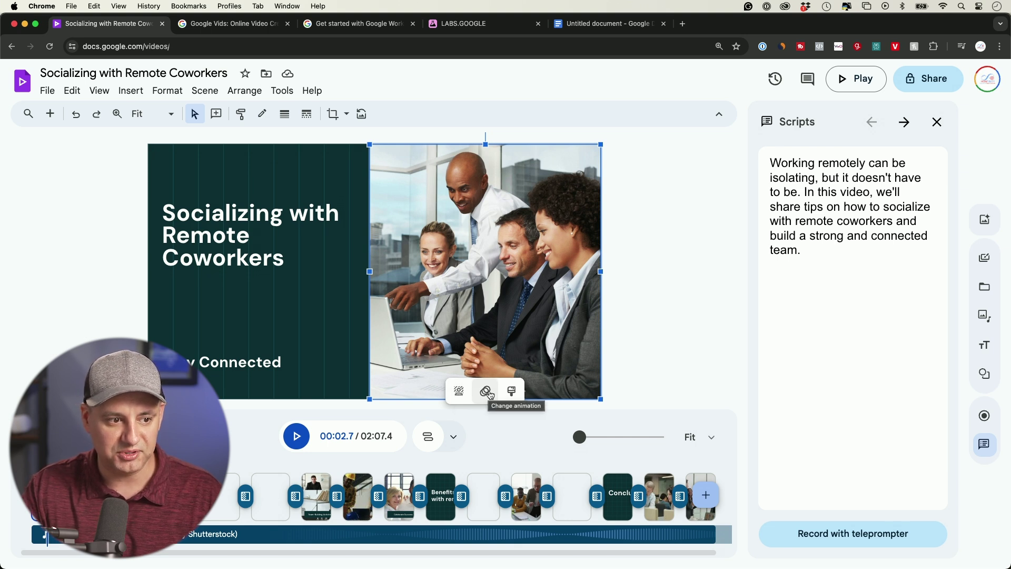
{"action": "left_click", "coordinate": [511, 392]}
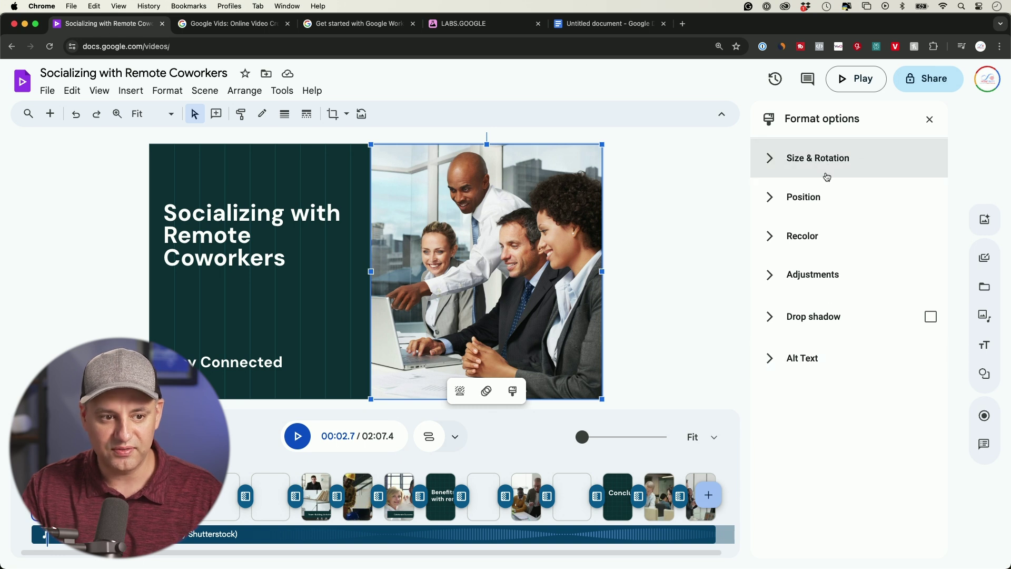
{"action": "left_click", "coordinate": [664, 216]}
Swap the title photo for the Data Analysis stock image, then undo to keep the original
{"action": "double_click", "coordinate": [462, 266]}
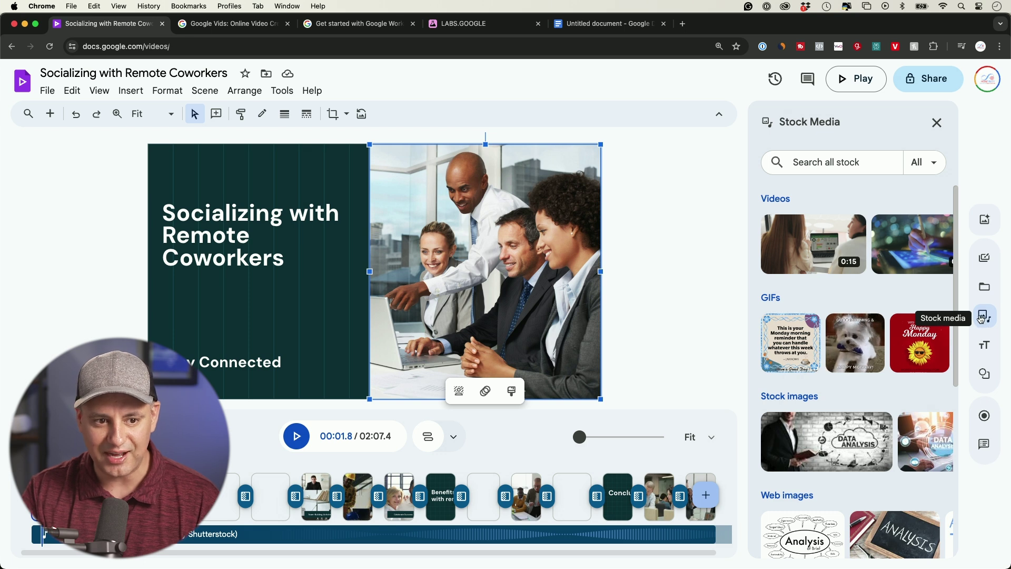
{"action": "scroll", "coordinate": [814, 296], "scroll_direction": "down", "scroll_amount": 3}
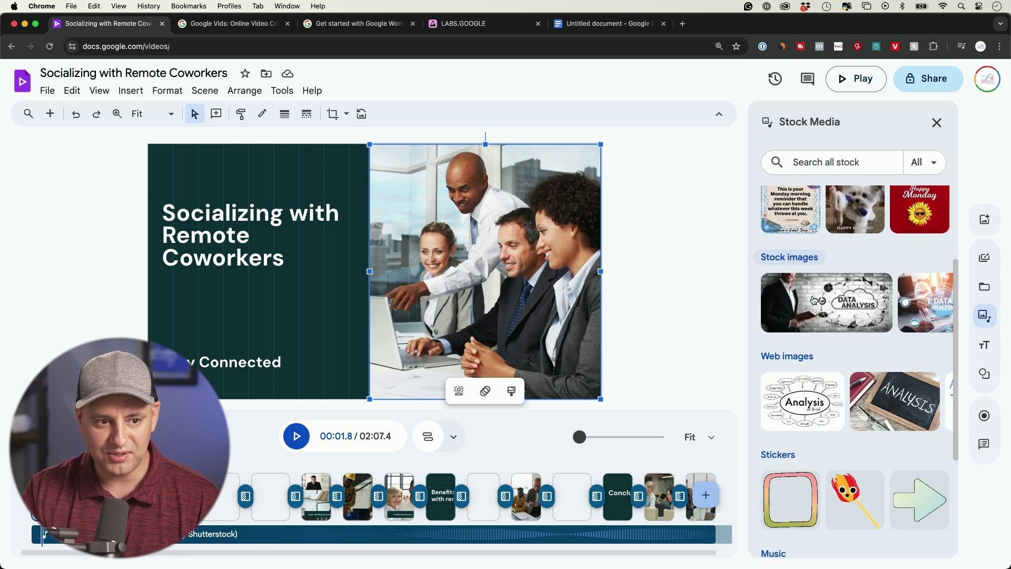
{"action": "left_click", "coordinate": [915, 317]}
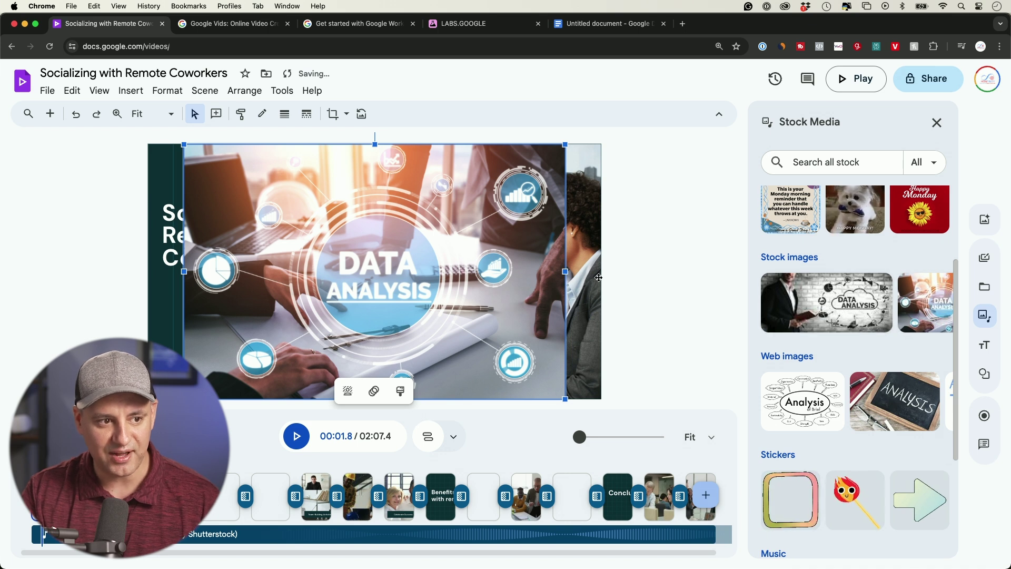
{"action": "key", "text": "super+z"}
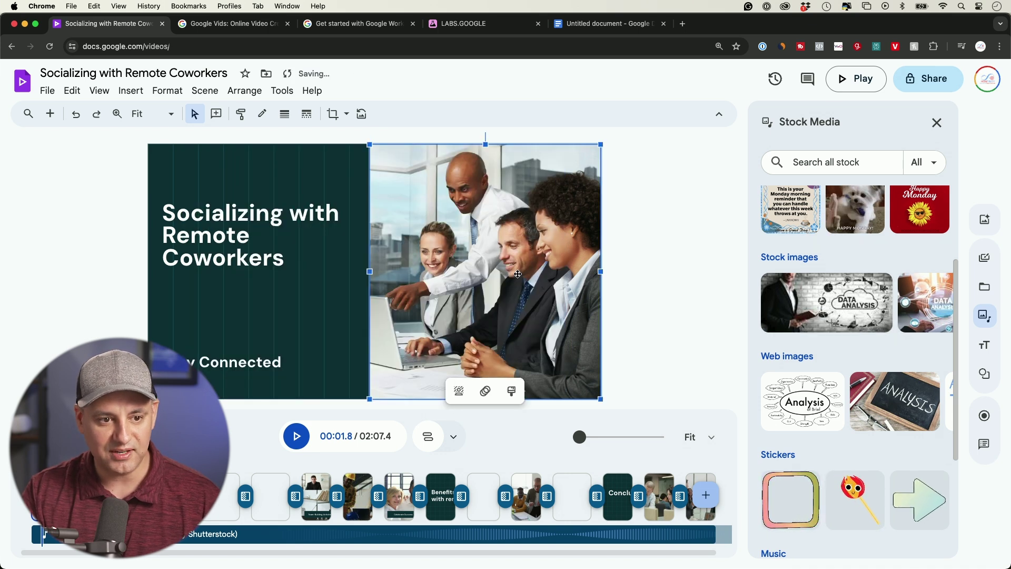
Browse the Create image and Templates panels, then show the opening scene's narration script
{"action": "left_click", "coordinate": [986, 223]}
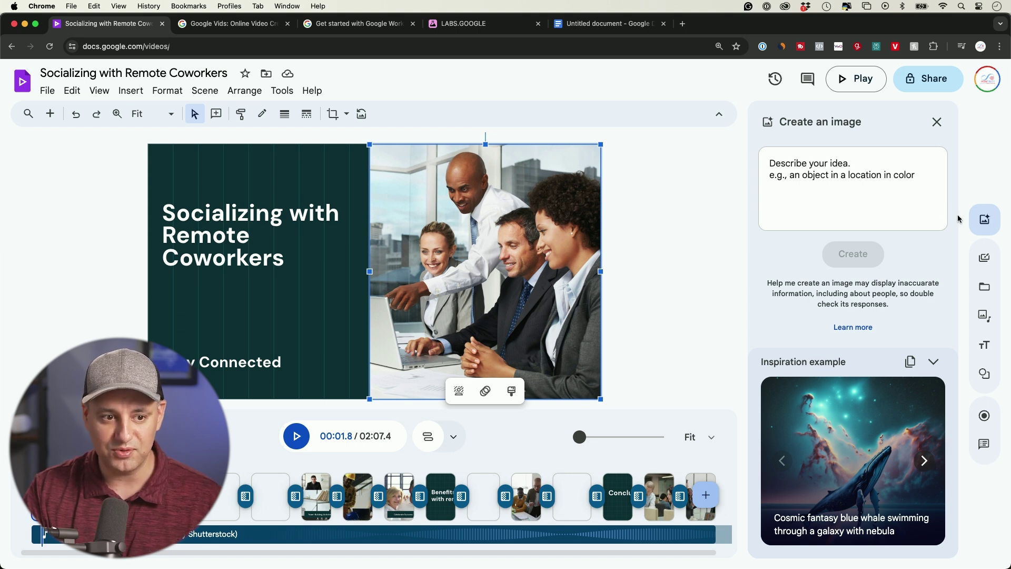
{"action": "left_click", "coordinate": [981, 259]}
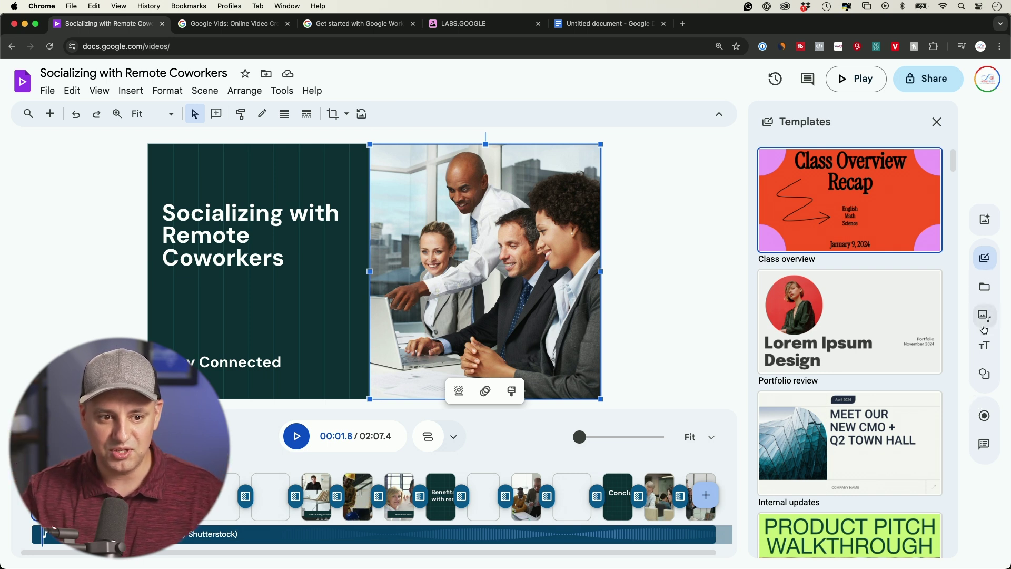
{"action": "left_click", "coordinate": [986, 347]}
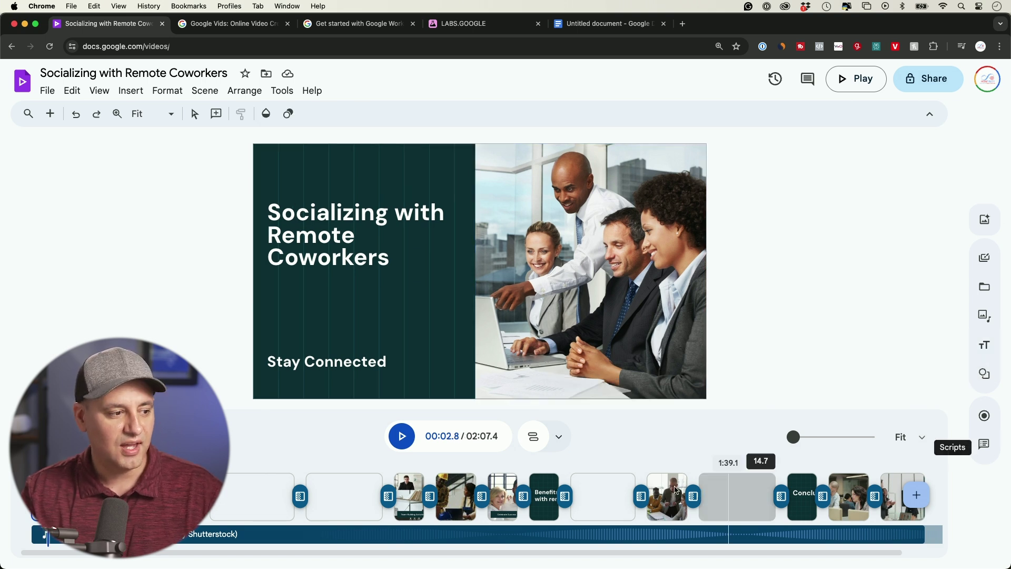
{"action": "left_click", "coordinate": [985, 445]}
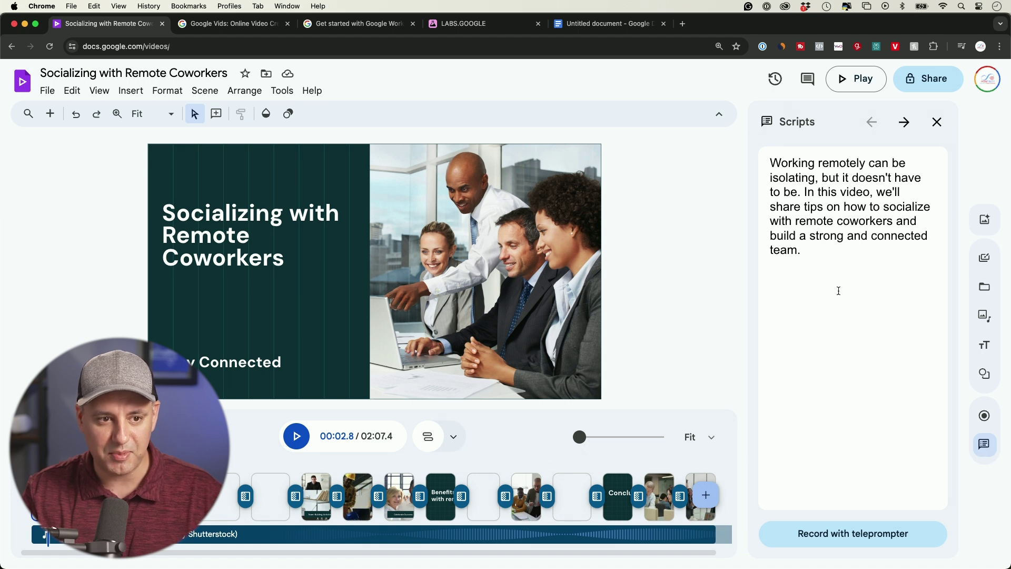
Select the opening scene's full script text and start Record with teleprompter
{"action": "left_click_drag", "start_coordinate": [821, 272], "coordinate": [755, 170]}
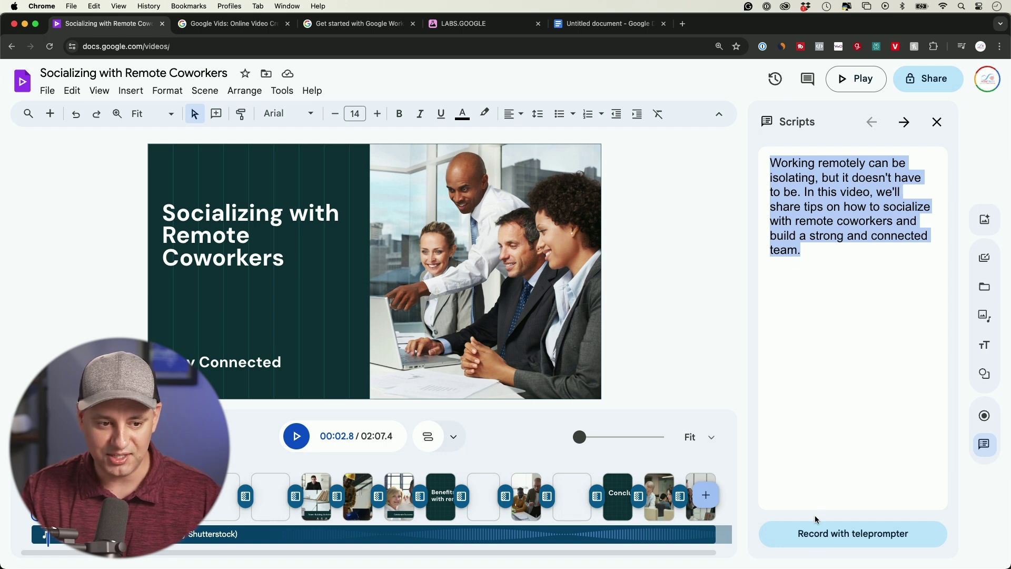
{"action": "left_click", "coordinate": [831, 537]}
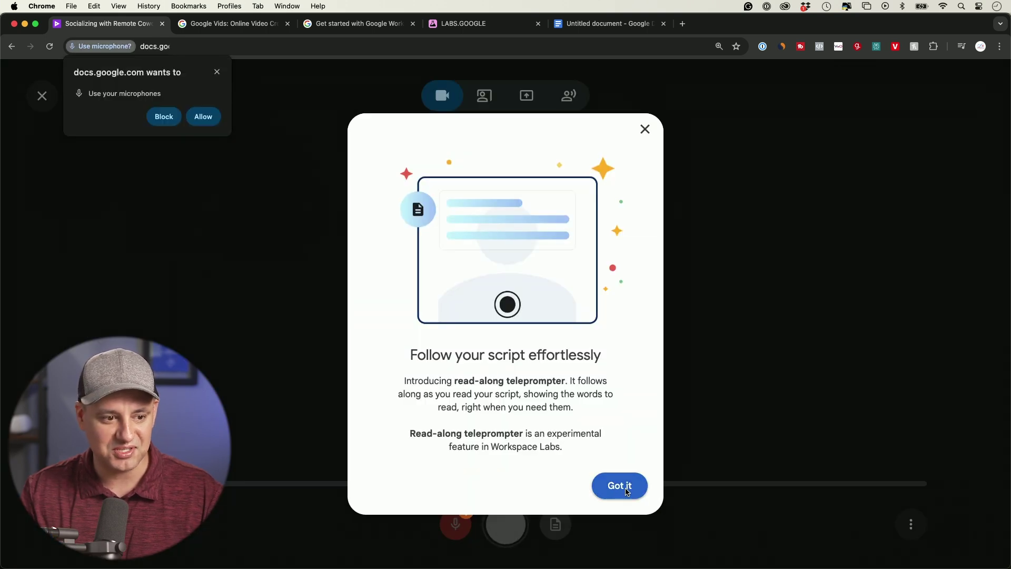
Dismiss the teleprompter intro, grant microphone access, and exit the recorder without recording
{"action": "left_click", "coordinate": [615, 487]}
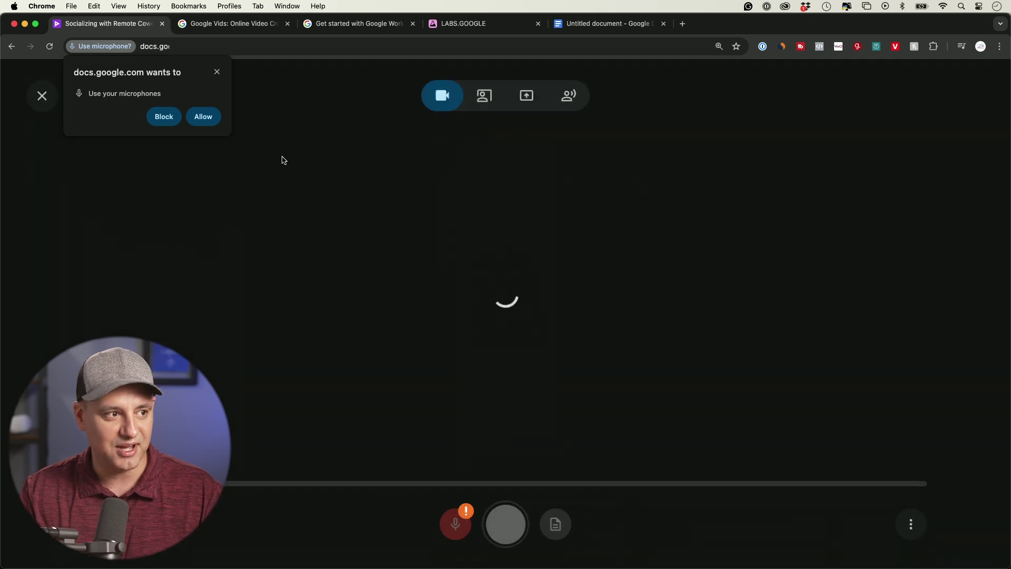
{"action": "left_click", "coordinate": [203, 117]}
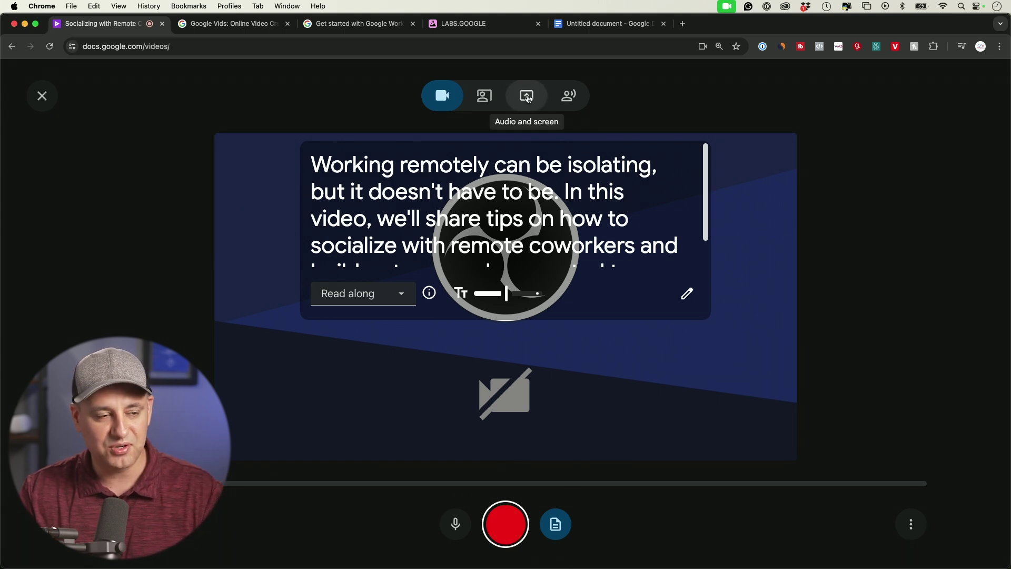
{"action": "left_click", "coordinate": [44, 100]}
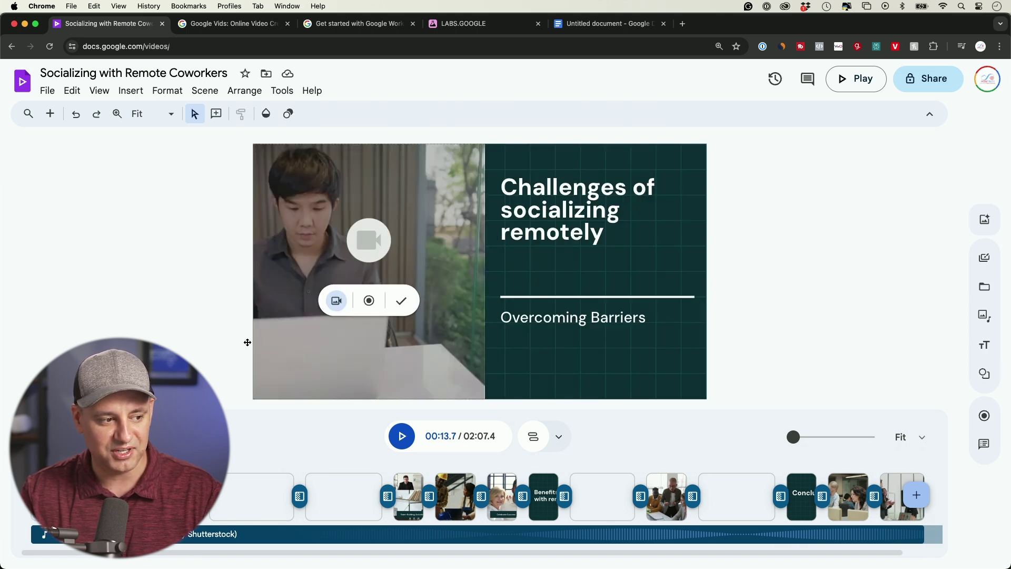
Open and close the recorder on the scene's video placeholder, then select the scene title
{"action": "left_click", "coordinate": [368, 300]}
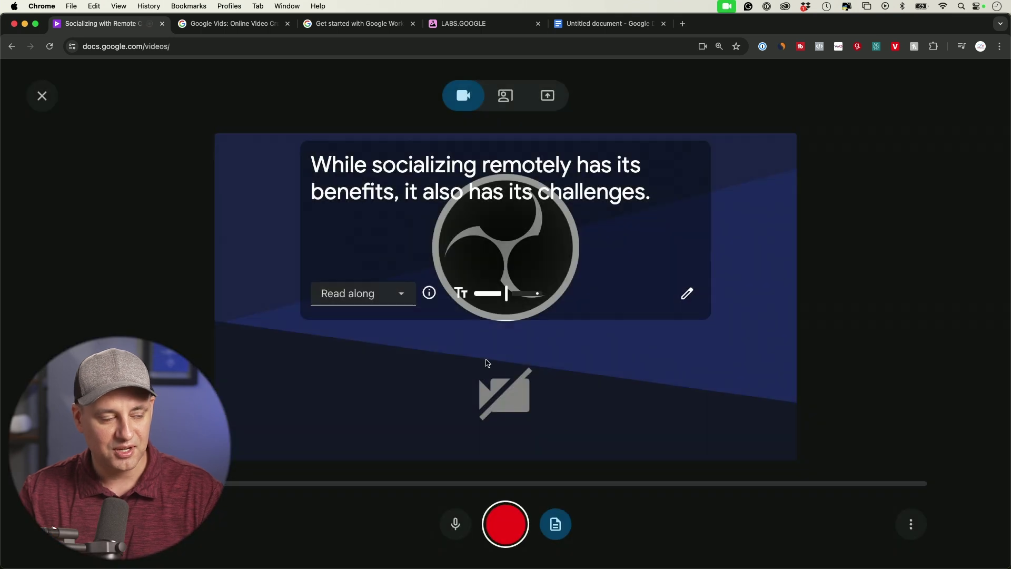
{"action": "left_click", "coordinate": [31, 97]}
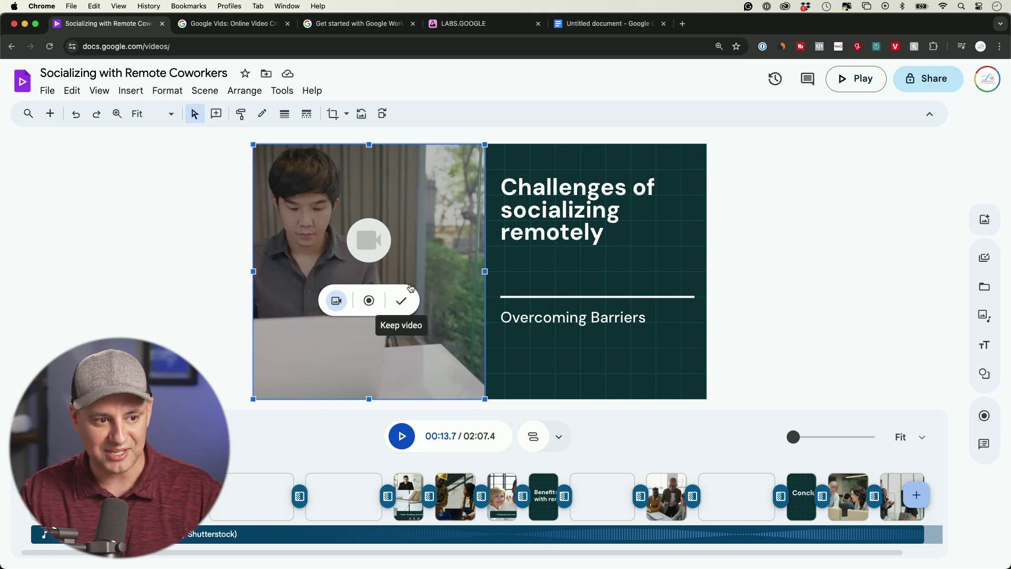
{"action": "left_click", "coordinate": [573, 222]}
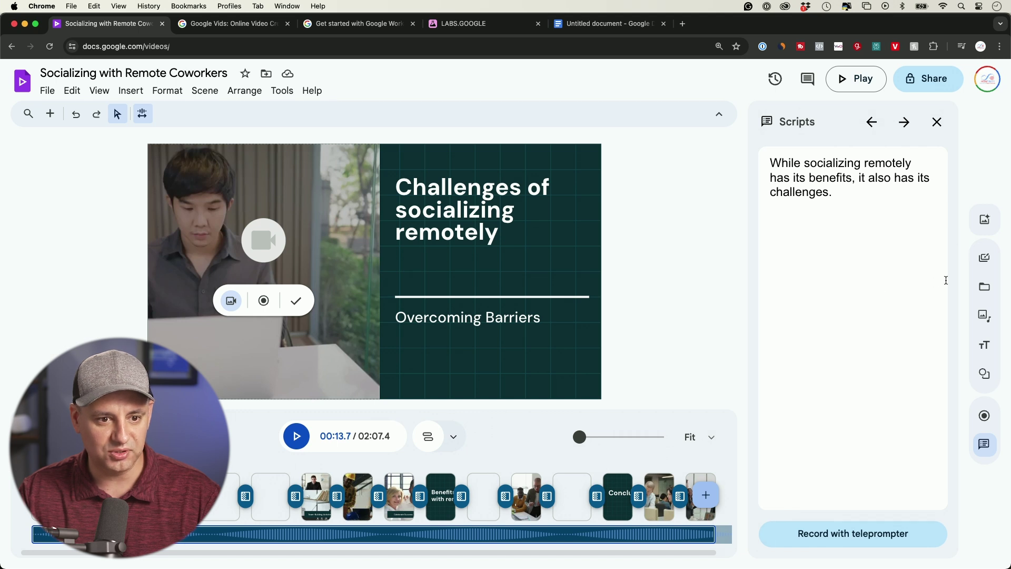
Filter stock media to Ambient music tracks and go to the Share, Hobbies, Interests scene
{"action": "left_click", "coordinate": [985, 318]}
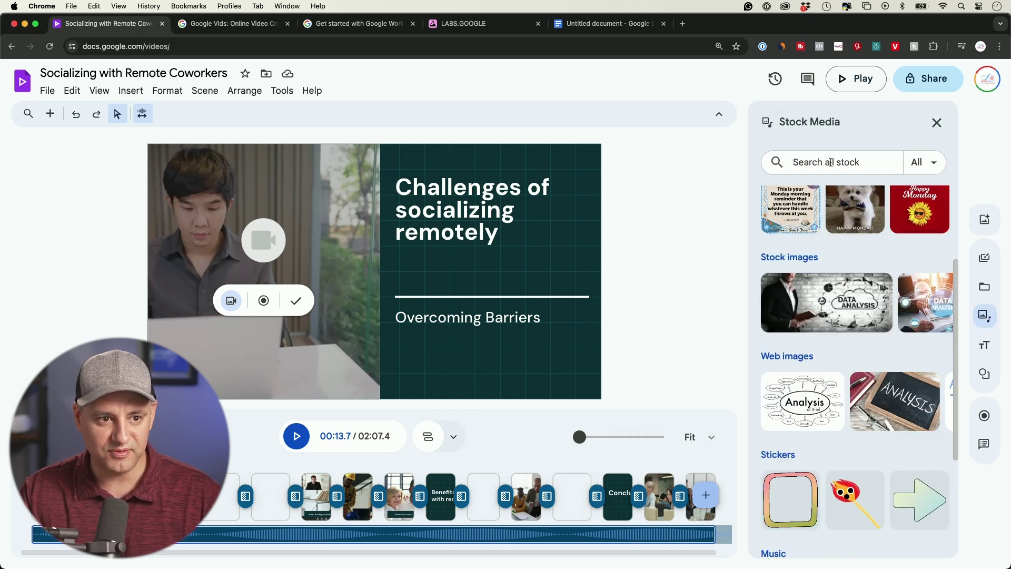
{"action": "left_click", "coordinate": [925, 166]}
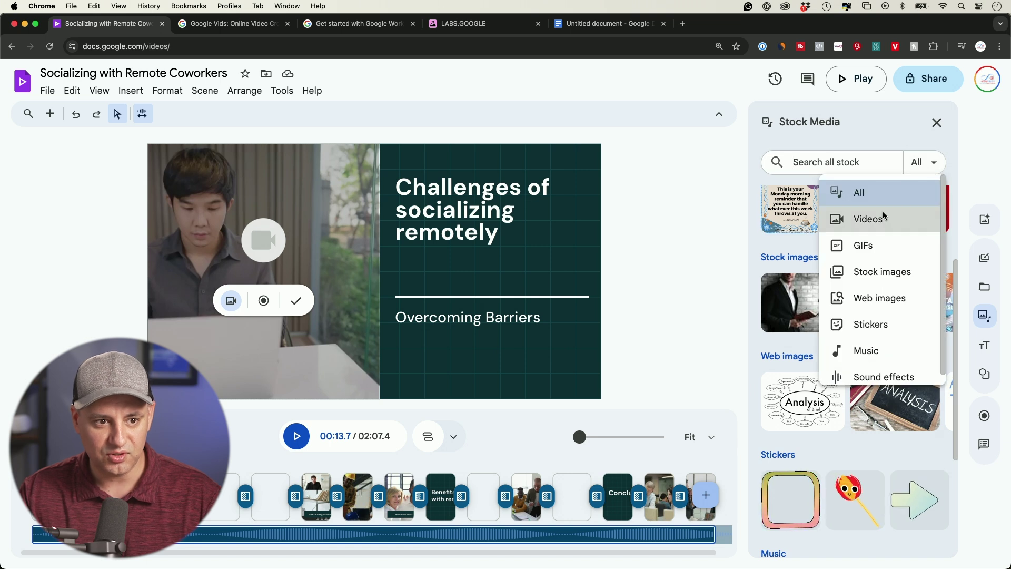
{"action": "scroll", "coordinate": [889, 284], "scroll_direction": "down", "scroll_amount": 1}
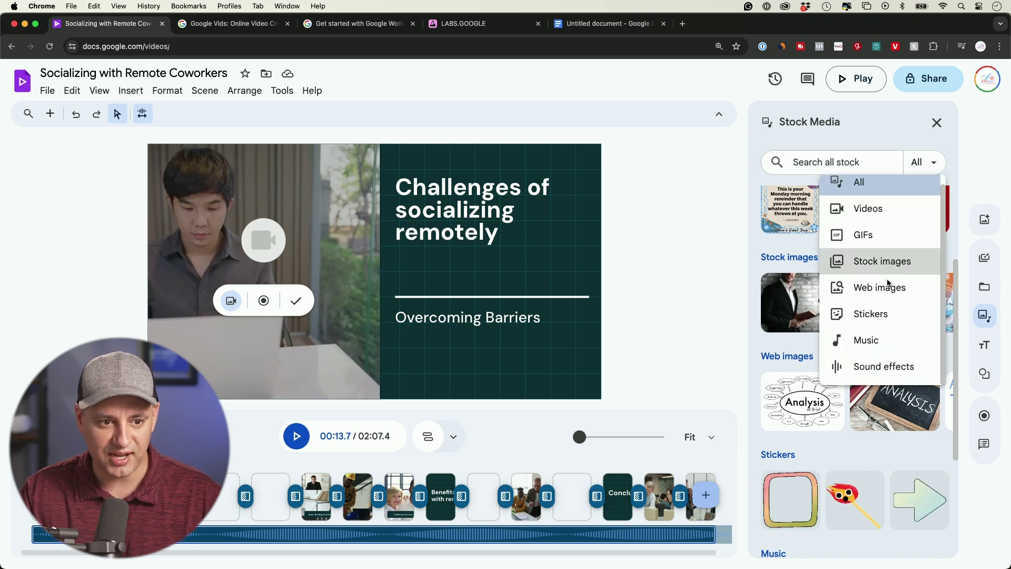
{"action": "left_click", "coordinate": [872, 340]}
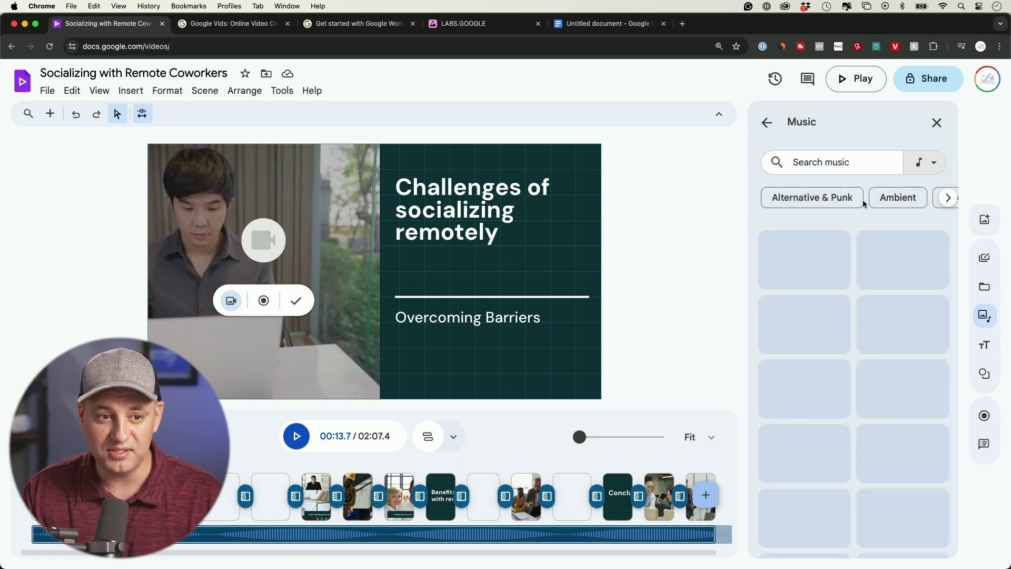
{"action": "left_click", "coordinate": [895, 199]}
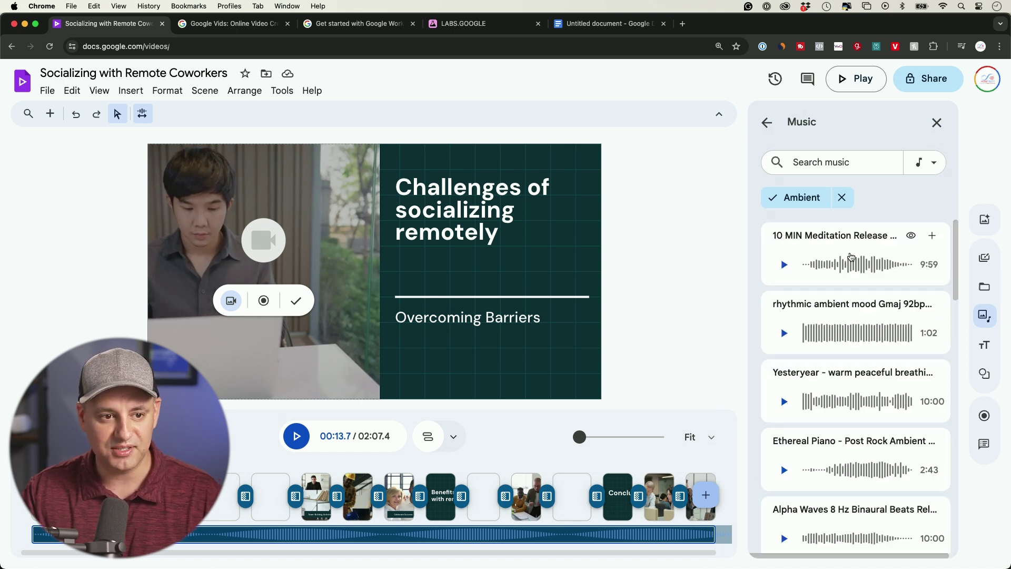
{"action": "scroll", "coordinate": [853, 295], "scroll_direction": "down", "scroll_amount": 3}
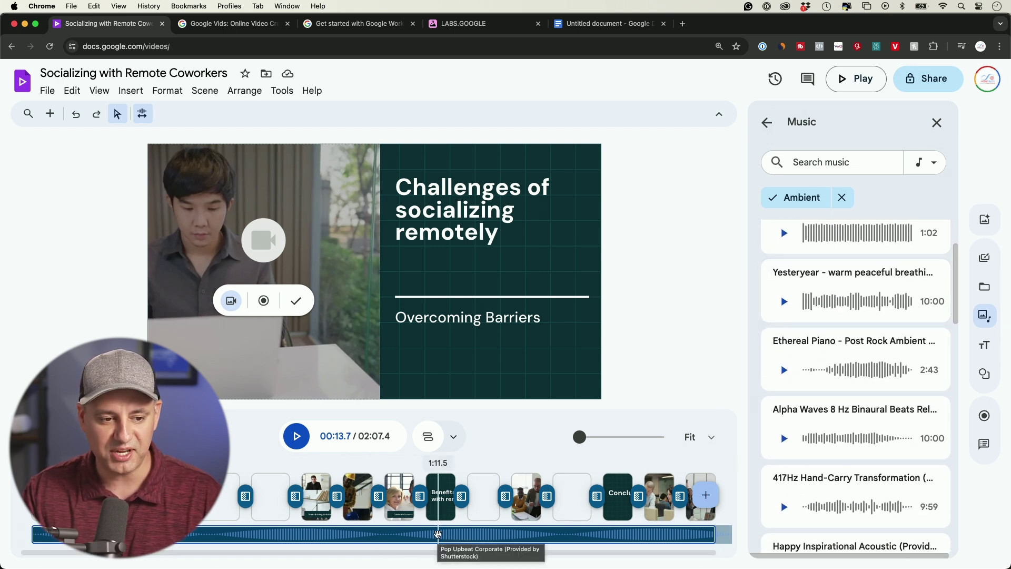
{"action": "scroll", "coordinate": [866, 282], "scroll_direction": "up", "scroll_amount": 3}
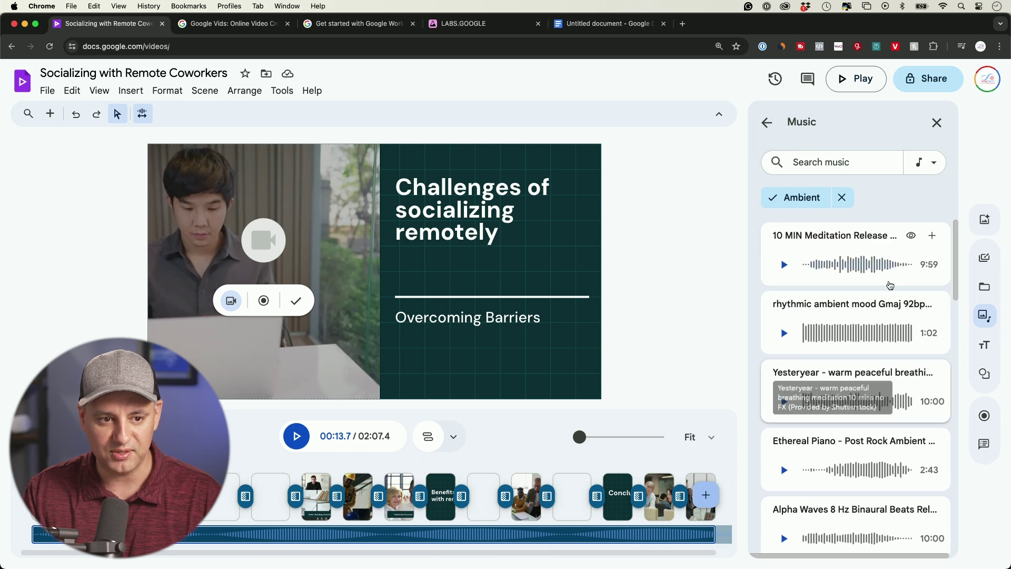
{"action": "left_click", "coordinate": [359, 495]}
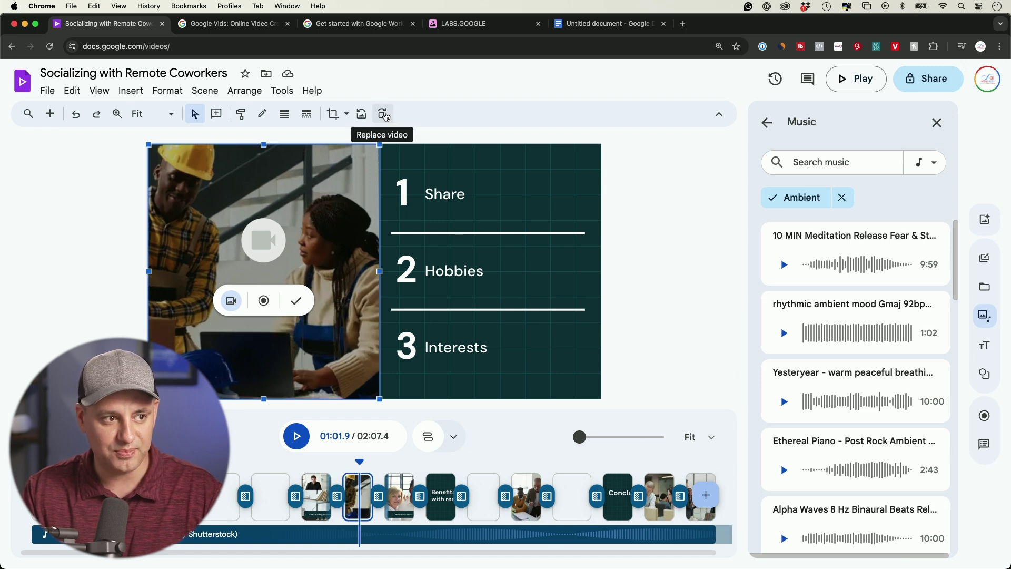
Replace the scene's video with an uploaded clip (video now 02:54.2) and preview it
{"action": "left_click", "coordinate": [384, 115]}
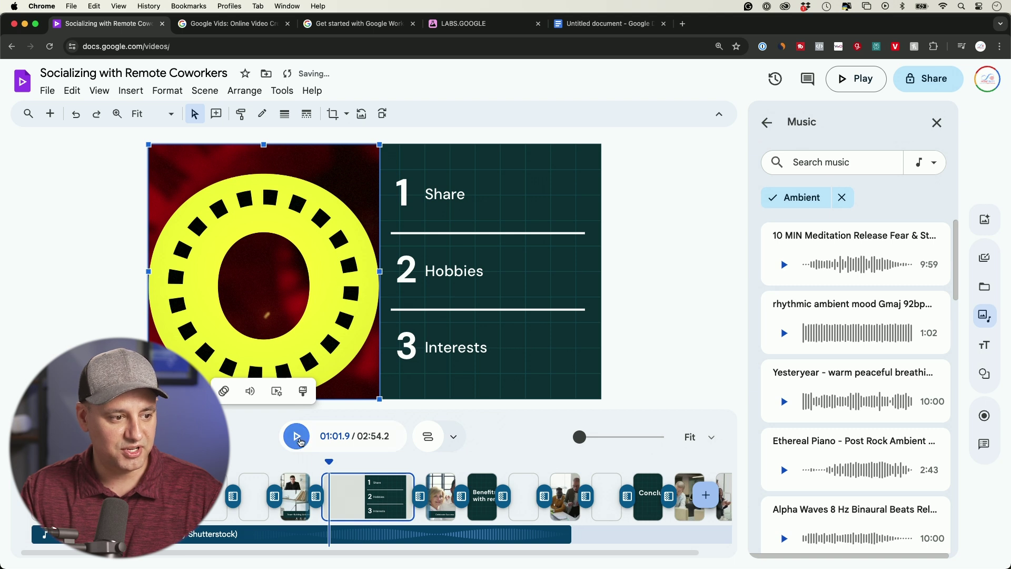
{"action": "left_click", "coordinate": [288, 430]}
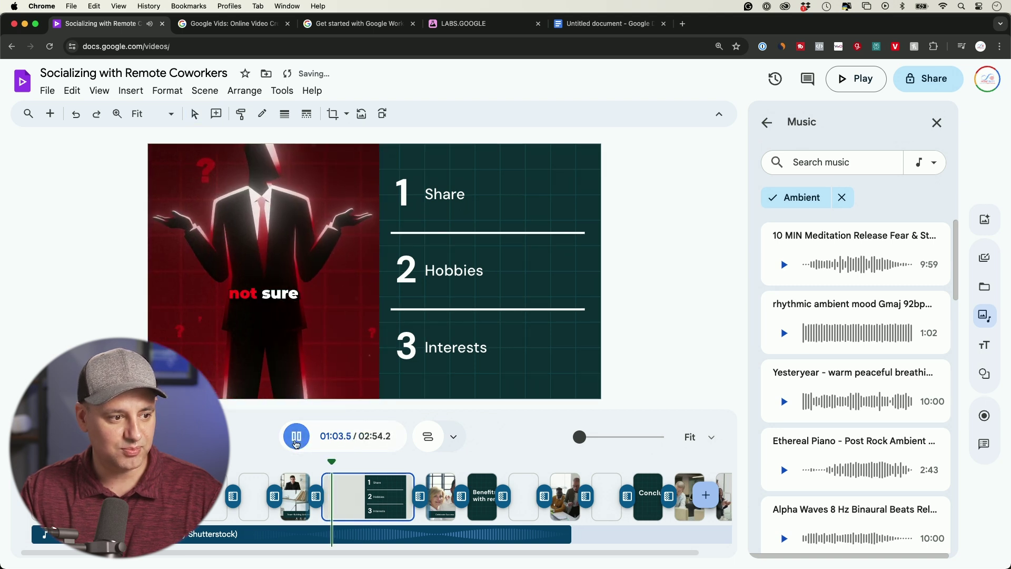
{"action": "left_click", "coordinate": [296, 438]}
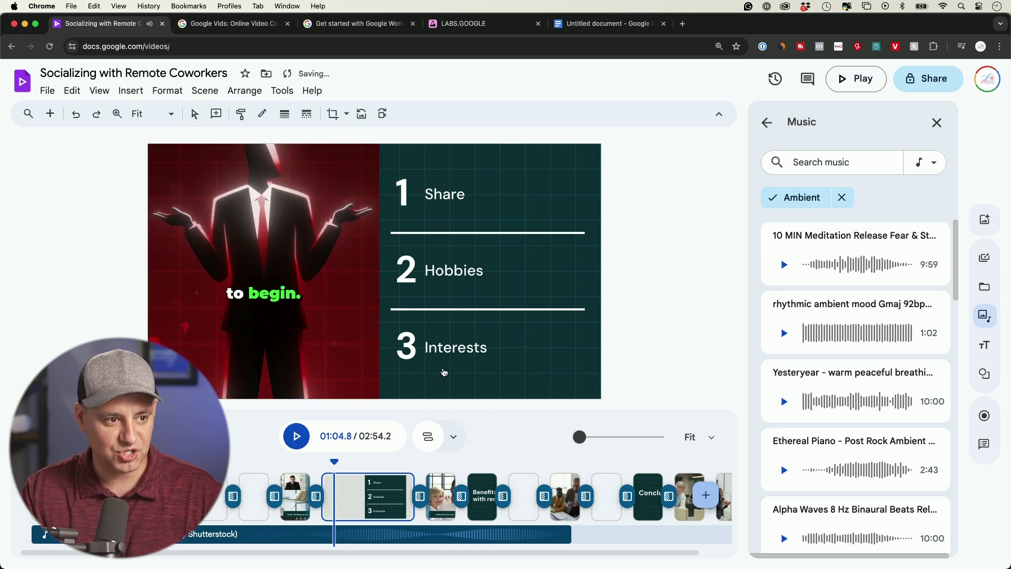
{"action": "left_click", "coordinate": [269, 271]}
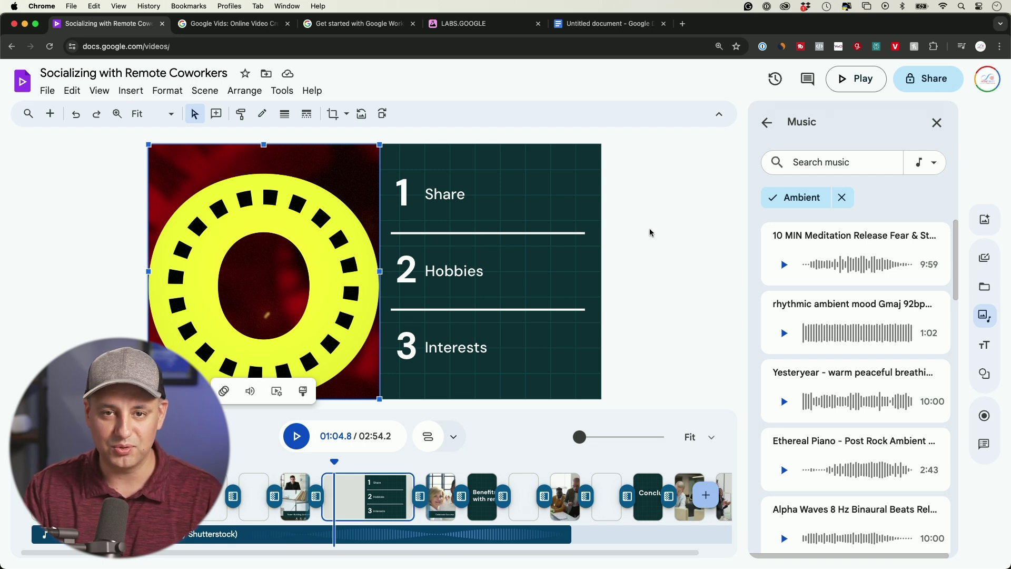
{"action": "left_click", "coordinate": [651, 233]}
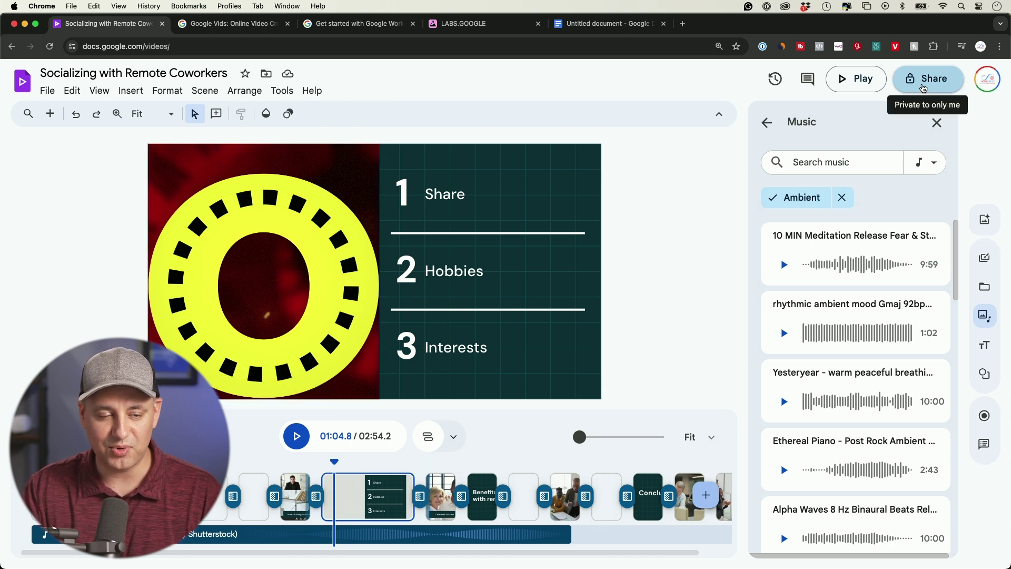
{"action": "left_click", "coordinate": [924, 86]}
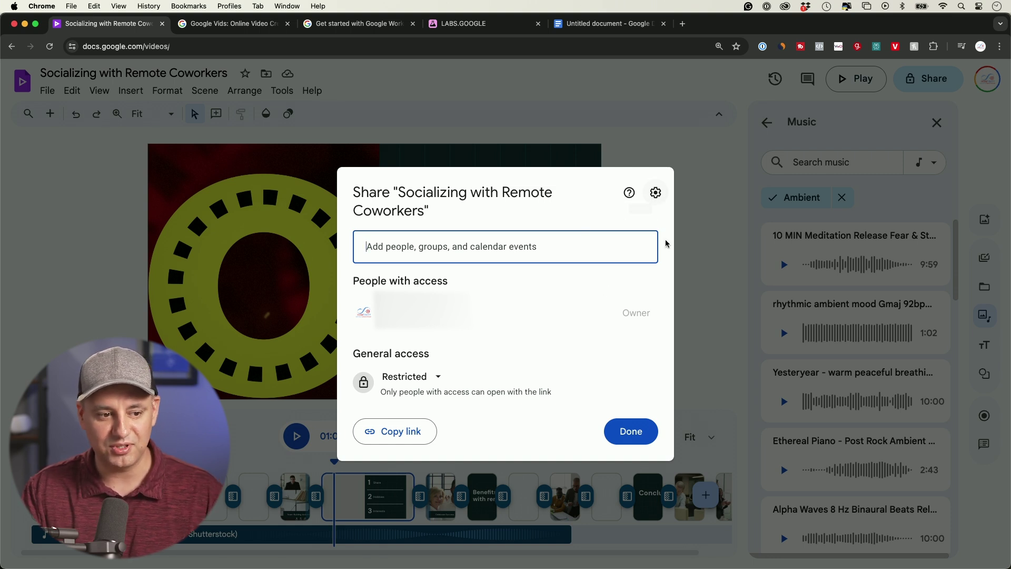
{"action": "left_click", "coordinate": [631, 432]}
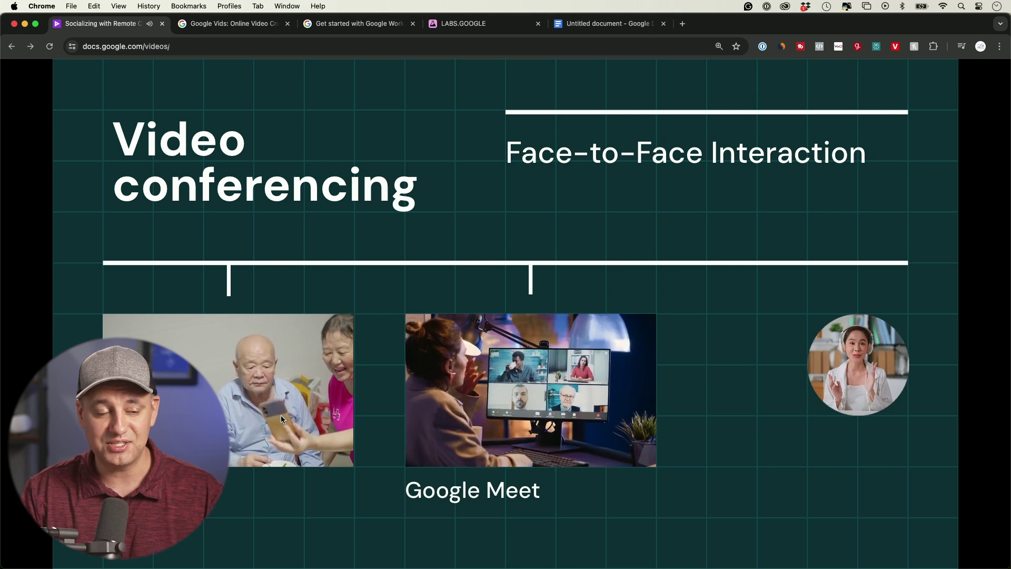
Watch the full-screen preview up to the 'Virtual Water Cooler Chats' scene, then exit it
{"action": "mouse_move", "coordinate": [444, 417]}
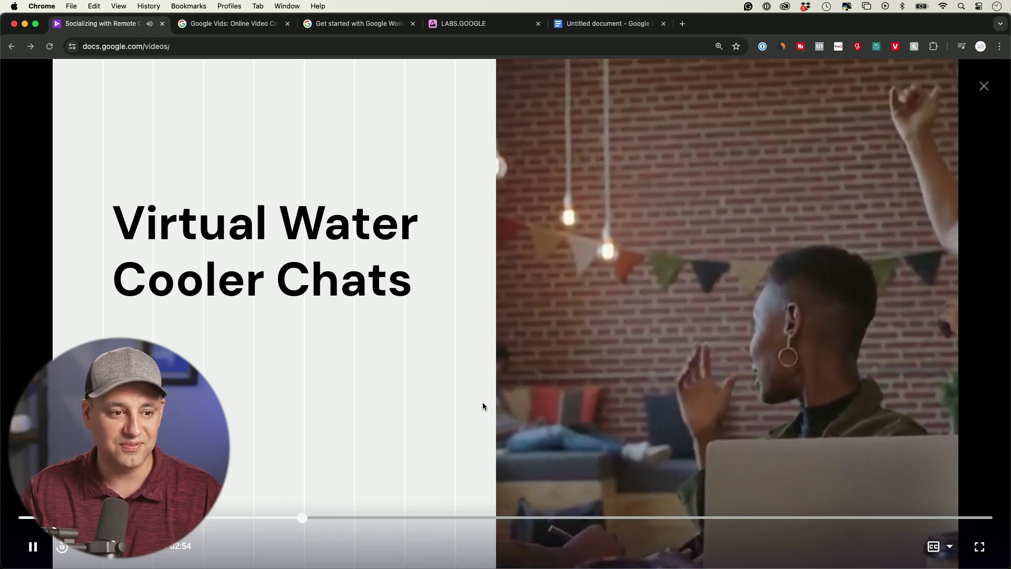
{"action": "key", "text": "Escape"}
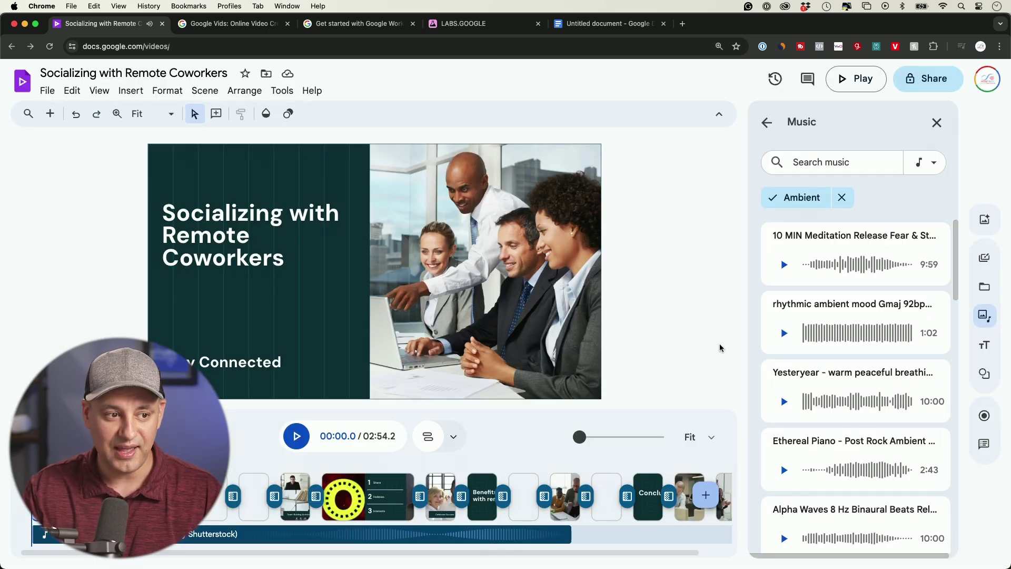